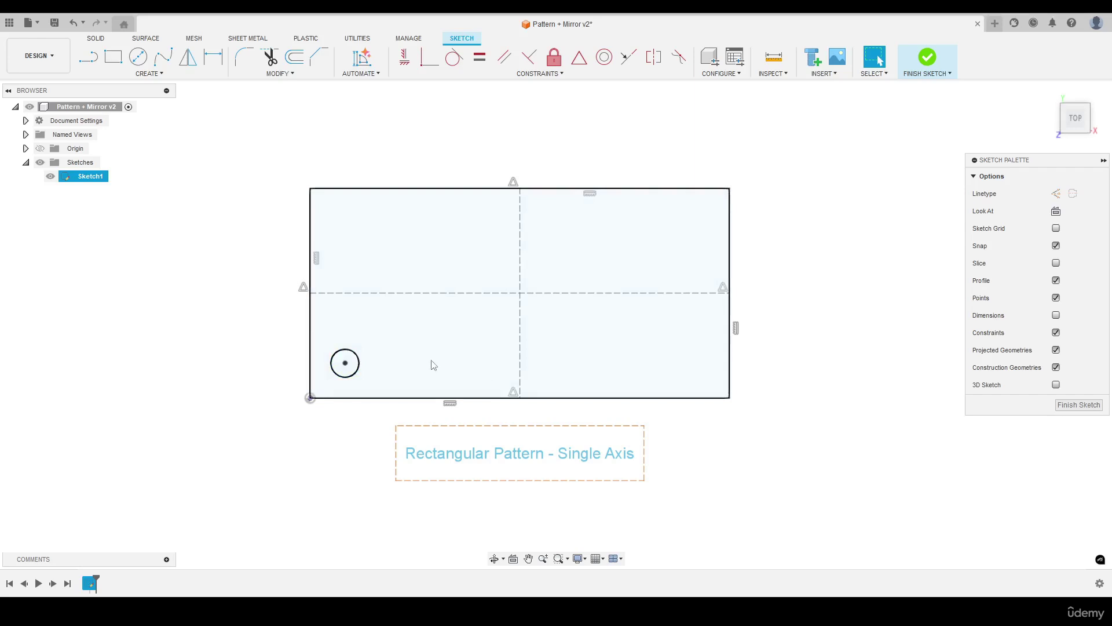
Start a rectangular sketch pattern of the circle and its centre point, using the rectangle's bottom edge as the direction.
{"action": "left_click", "coordinate": [353, 357]}
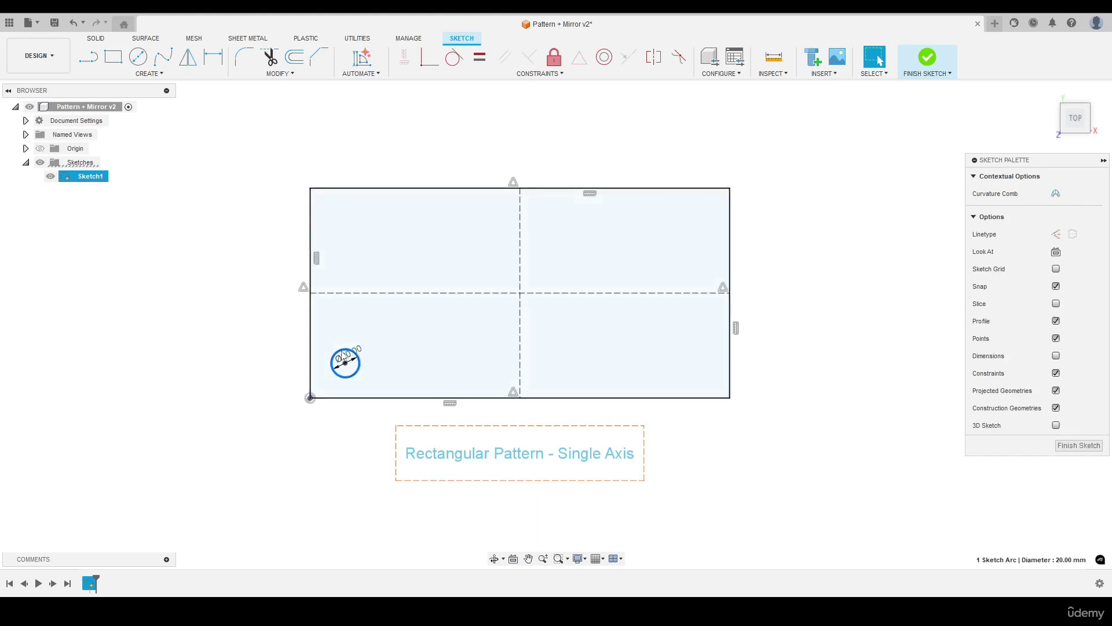
{"action": "key", "text": "Escape"}
{"action": "left_click", "coordinate": [149, 74]}
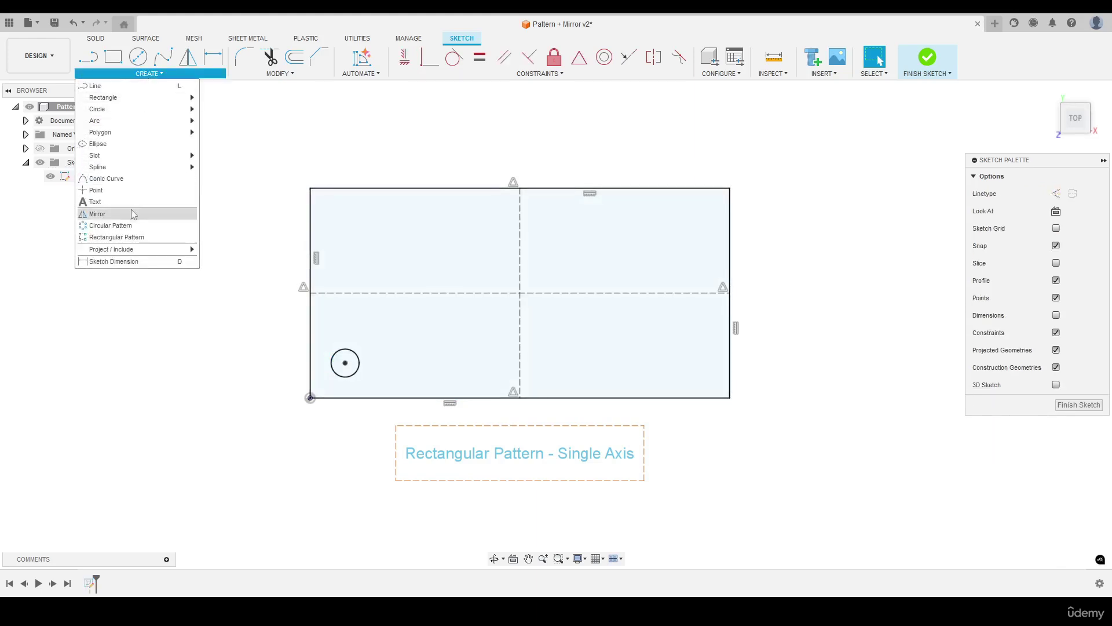
{"action": "left_click", "coordinate": [116, 236]}
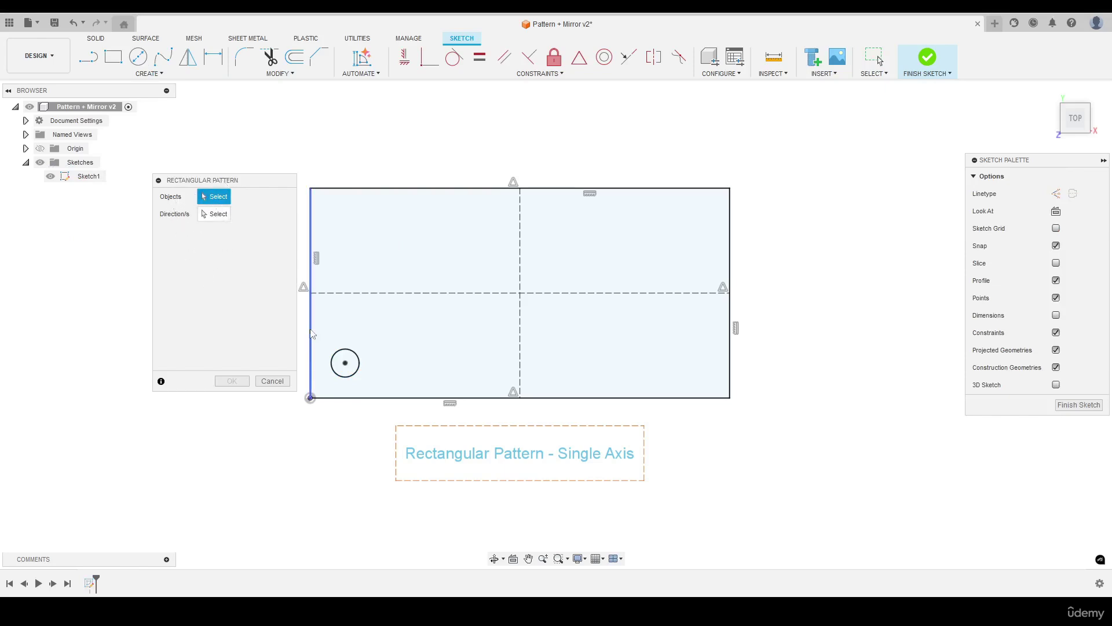
{"action": "left_click_drag", "start_coordinate": [325, 335], "coordinate": [370, 385]}
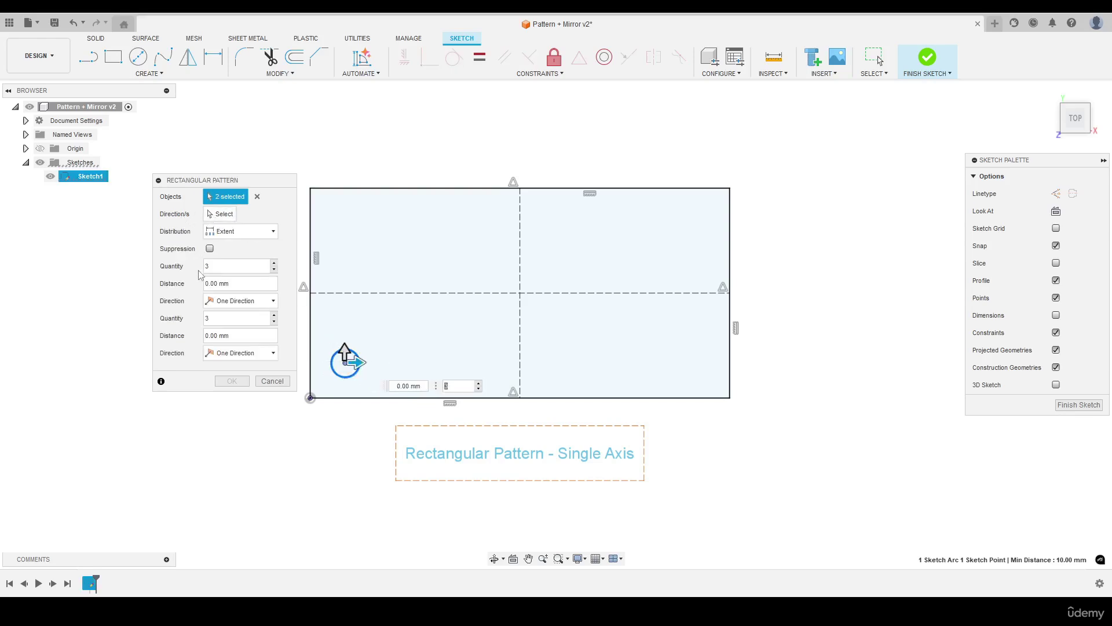
{"action": "left_click", "coordinate": [214, 218]}
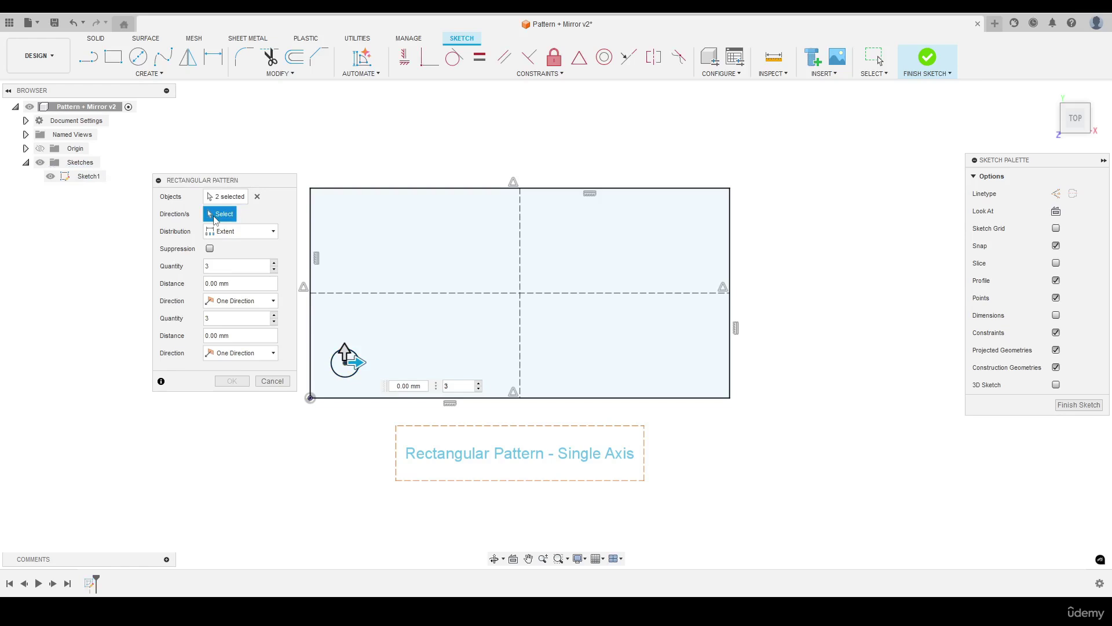
{"action": "middle_click_drag", "start_coordinate": [343, 217], "coordinate": [388, 204]}
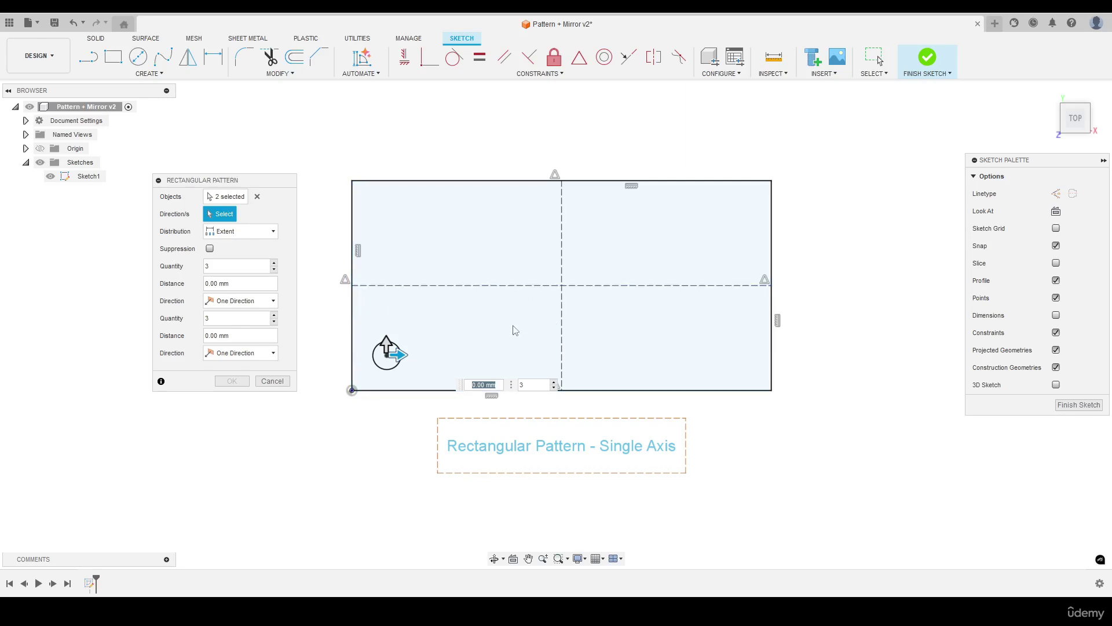
{"action": "left_click", "coordinate": [412, 392]}
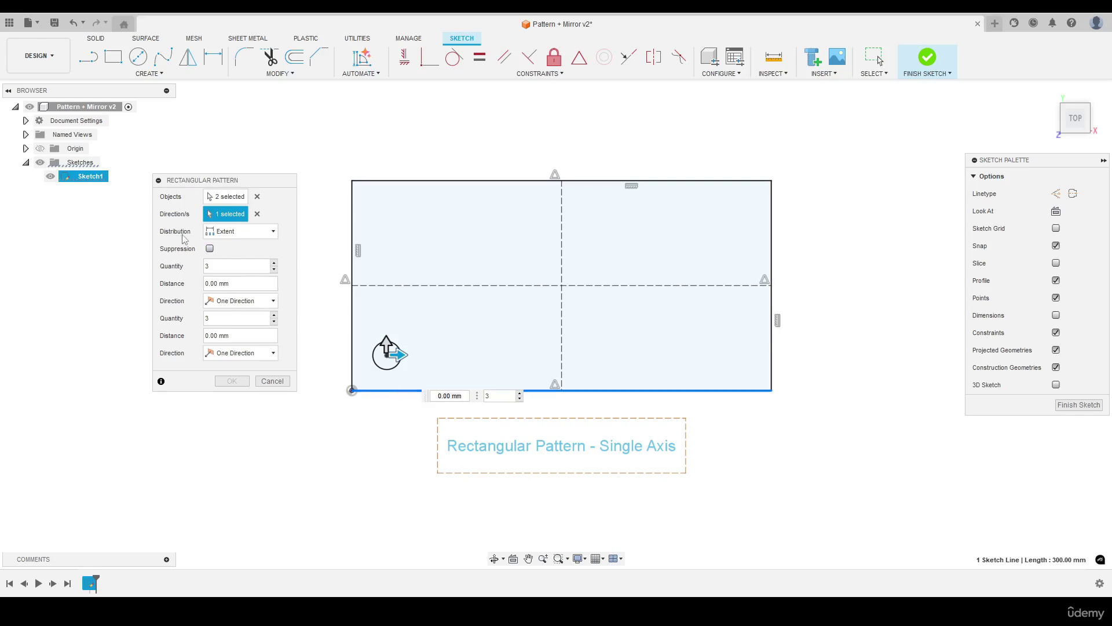
Set the pattern's distribution to Extent, with a quantity of 4 and a distance of 250 mm.
{"action": "left_click", "coordinate": [242, 232]}
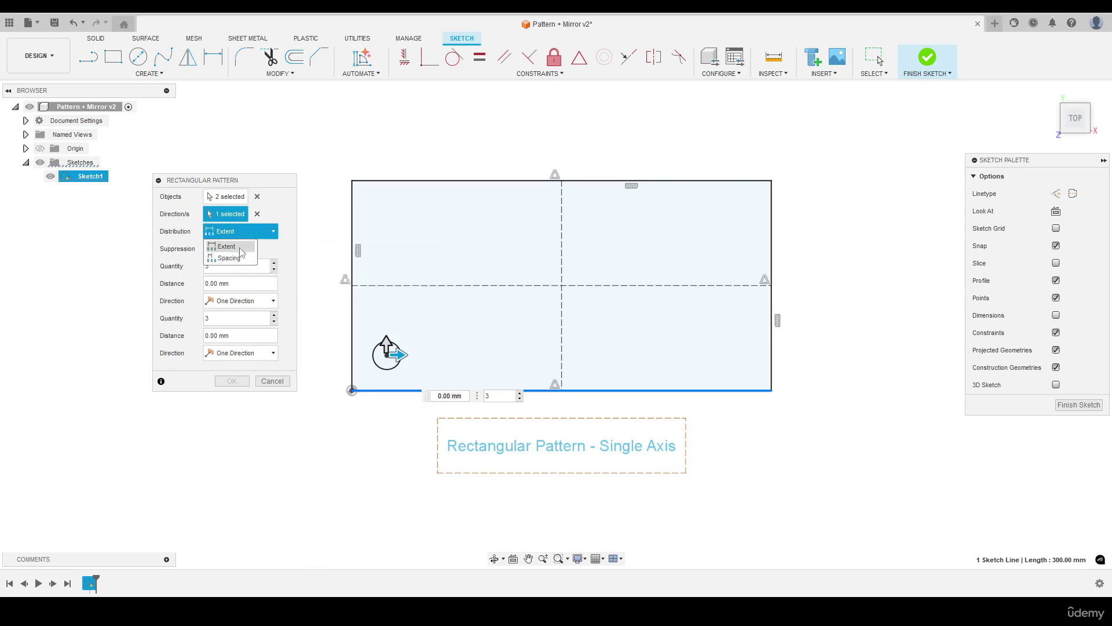
{"action": "left_click", "coordinate": [241, 248]}
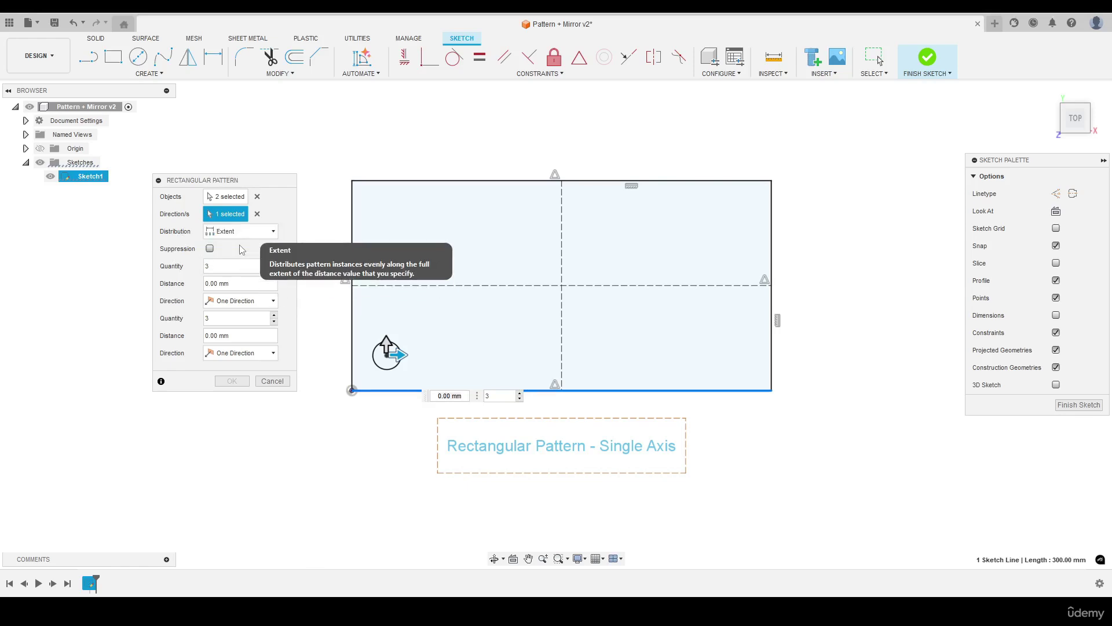
{"action": "double_click", "coordinate": [208, 265]}
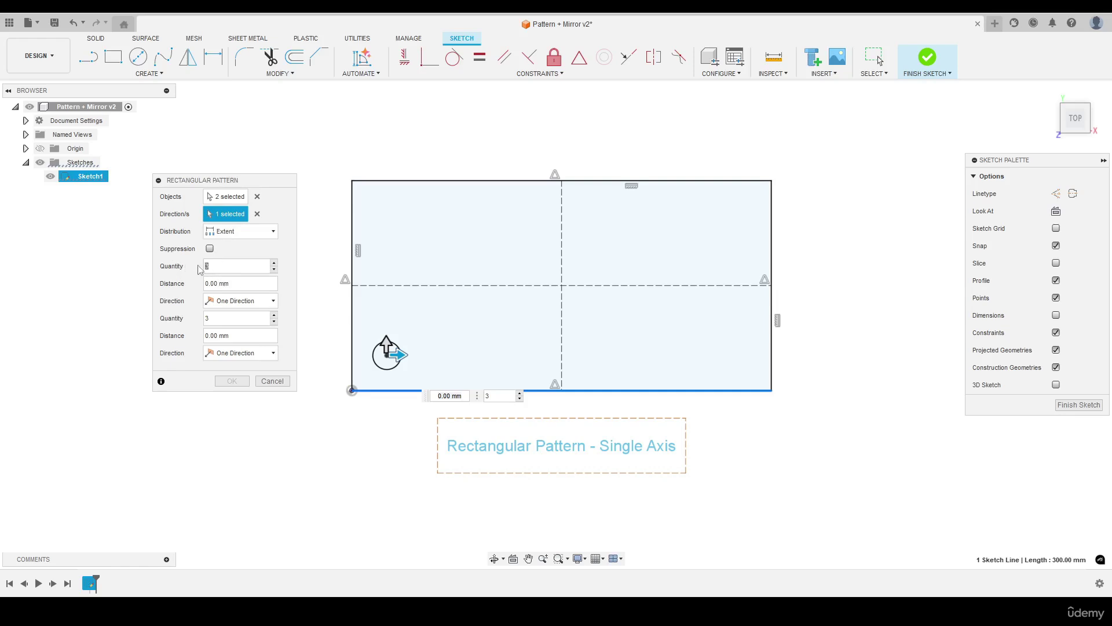
{"action": "type", "text": "4"}
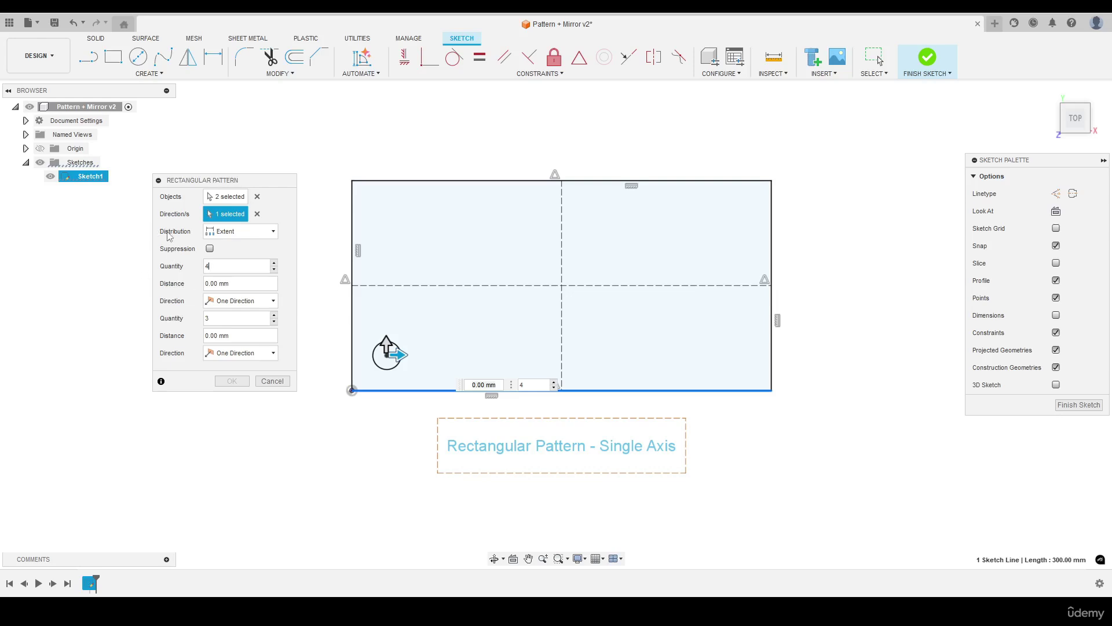
{"action": "key", "text": "Tab"}
{"action": "type", "text": "250"}
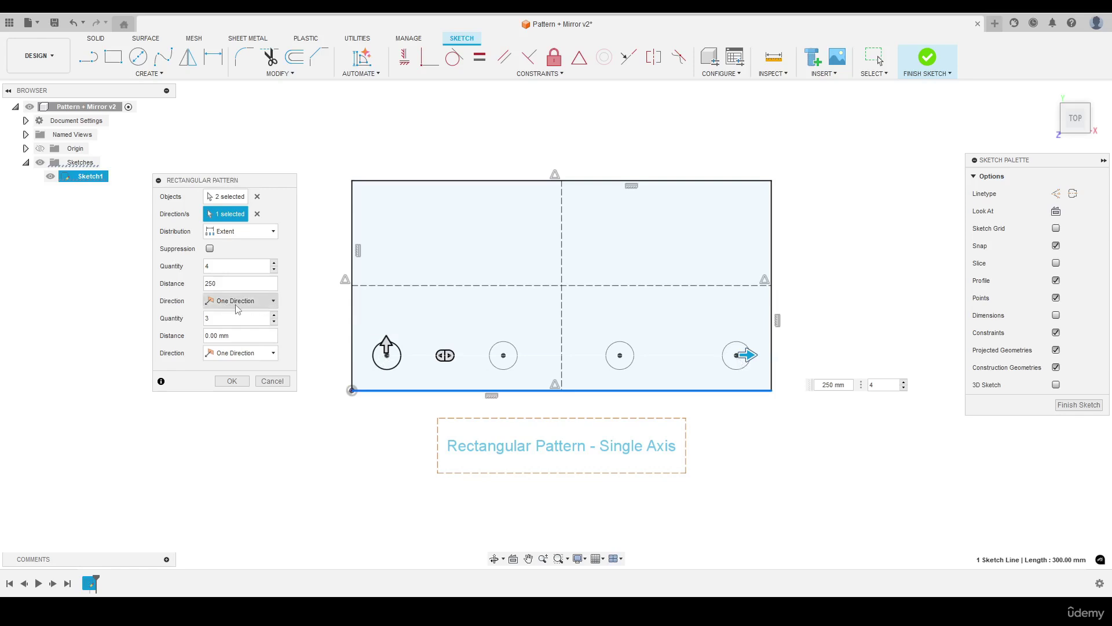
Keep the pattern's first axis set to One Direction and create the pattern.
{"action": "left_click", "coordinate": [272, 301]}
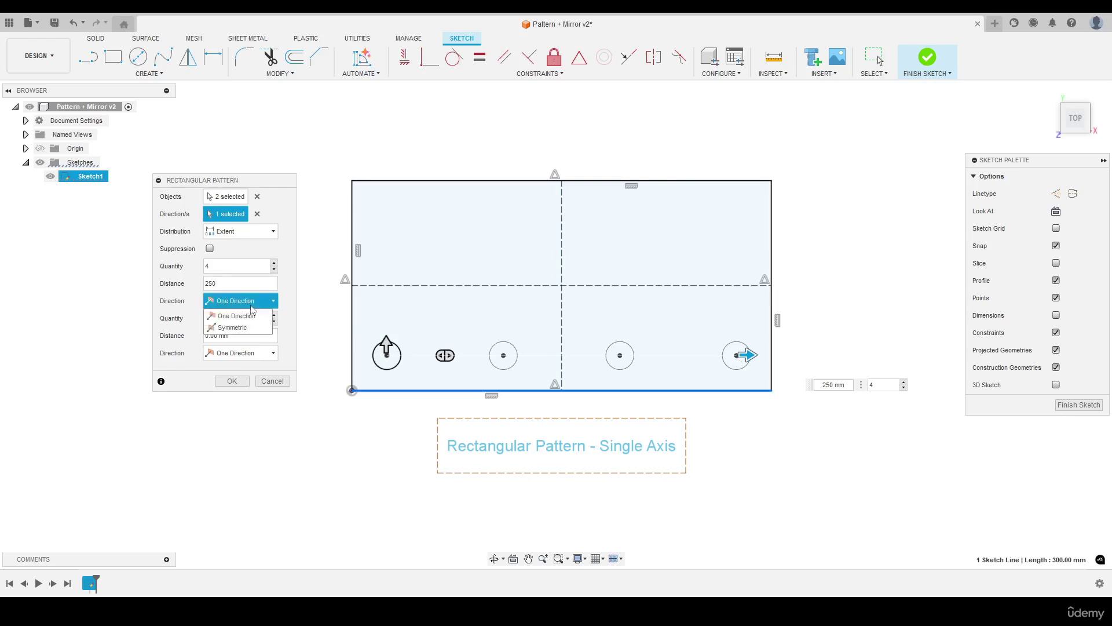
{"action": "left_click", "coordinate": [248, 303]}
{"action": "middle_click_drag", "start_coordinate": [391, 283], "coordinate": [568, 275]}
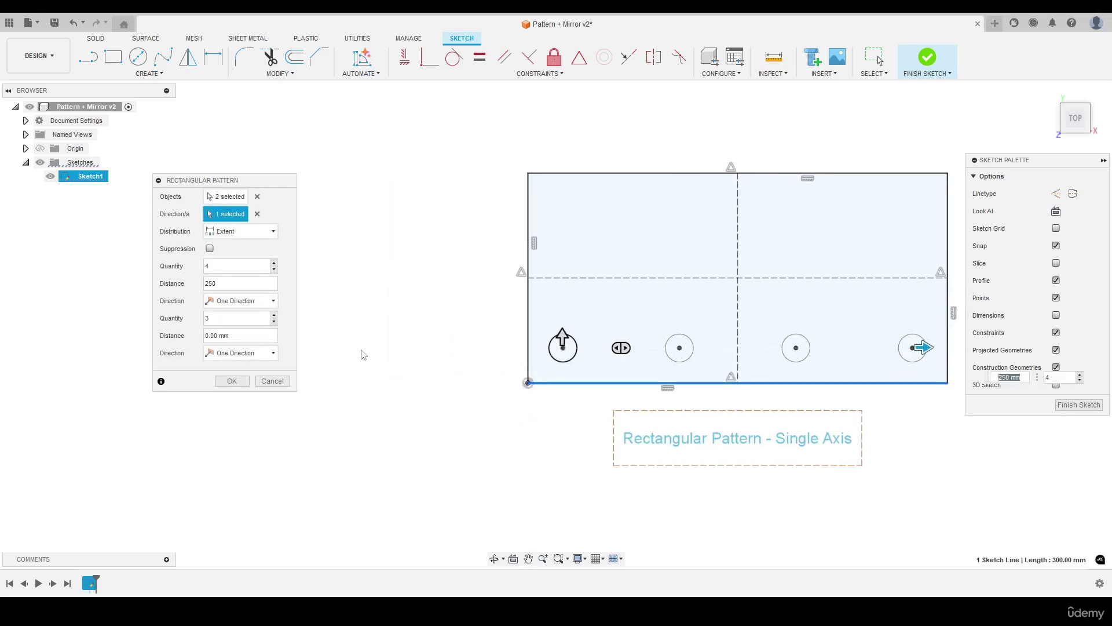
{"action": "mouse_move", "coordinate": [534, 341]}
{"action": "middle_mouse_down"}
{"action": "mouse_move", "coordinate": [342, 344]}
{"action": "mouse_move", "coordinate": [371, 349]}
{"action": "middle_mouse_up"}
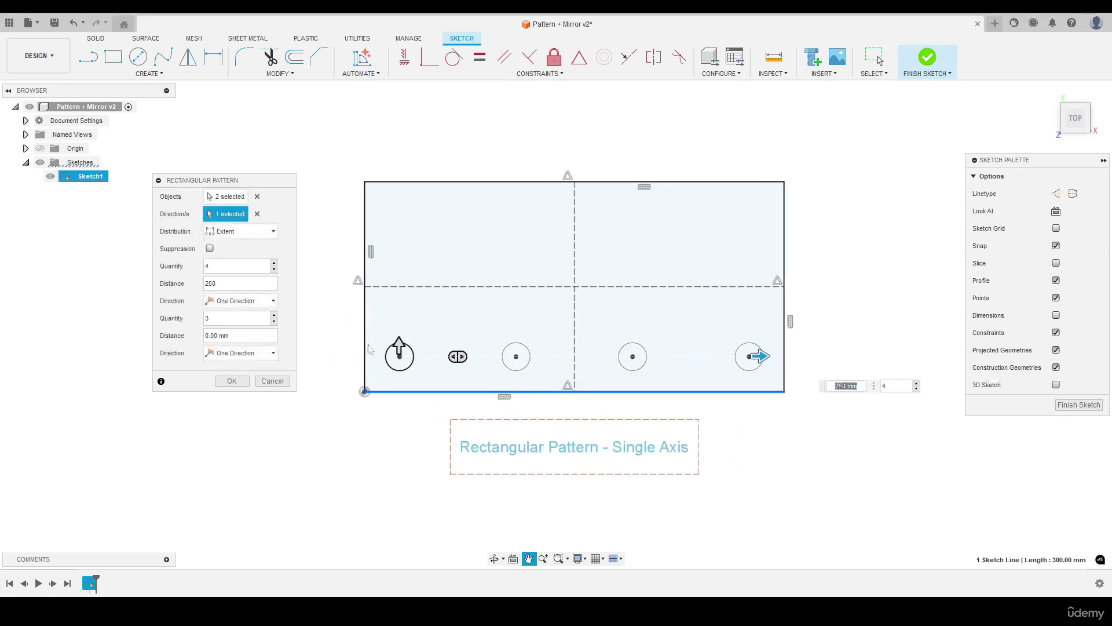
{"action": "left_click", "coordinate": [242, 303]}
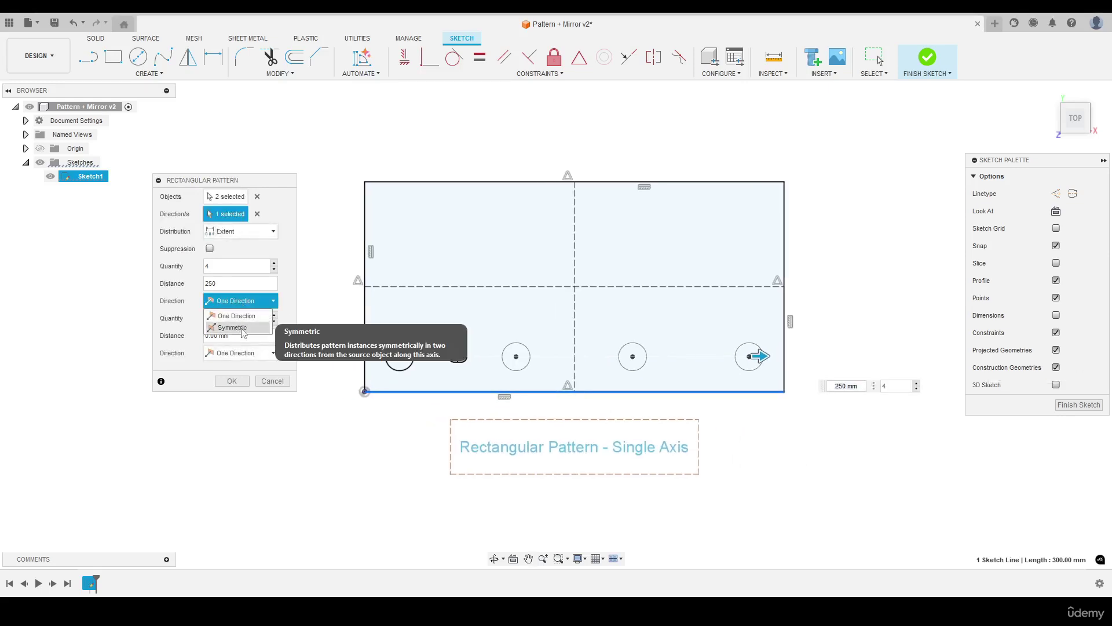
{"action": "left_click", "coordinate": [250, 301]}
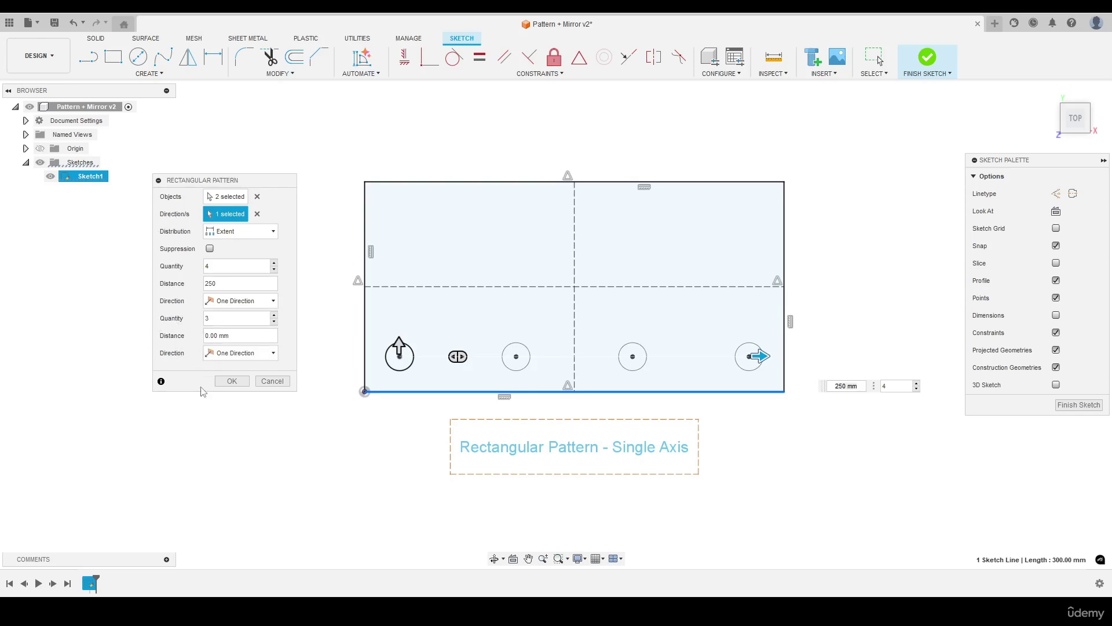
{"action": "left_click_drag", "start_coordinate": [193, 391], "coordinate": [194, 329]}
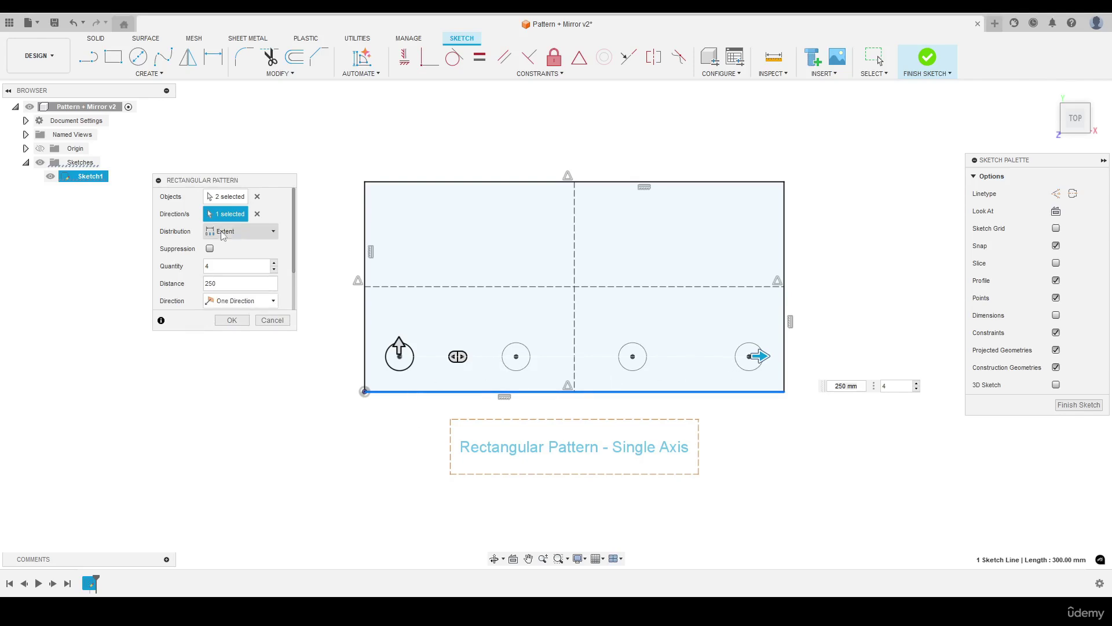
{"action": "left_click", "coordinate": [225, 322]}
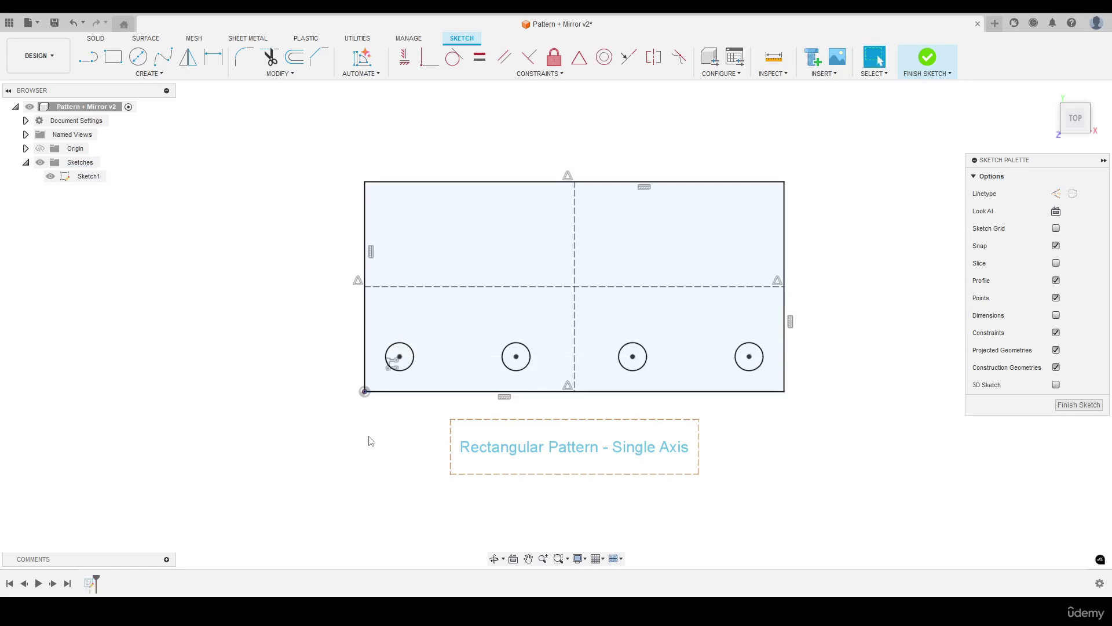
Edit the rectangular pattern with Suppression enabled and suppress the two middle circles.
{"action": "double_click", "coordinate": [392, 362]}
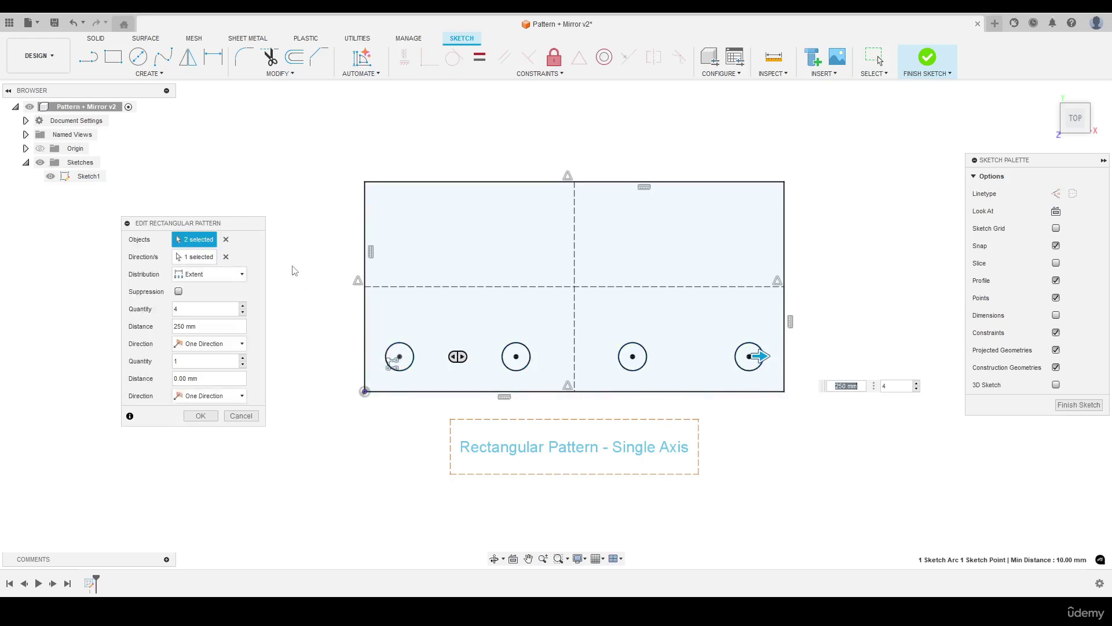
{"action": "left_click_drag", "start_coordinate": [237, 222], "coordinate": [301, 210]}
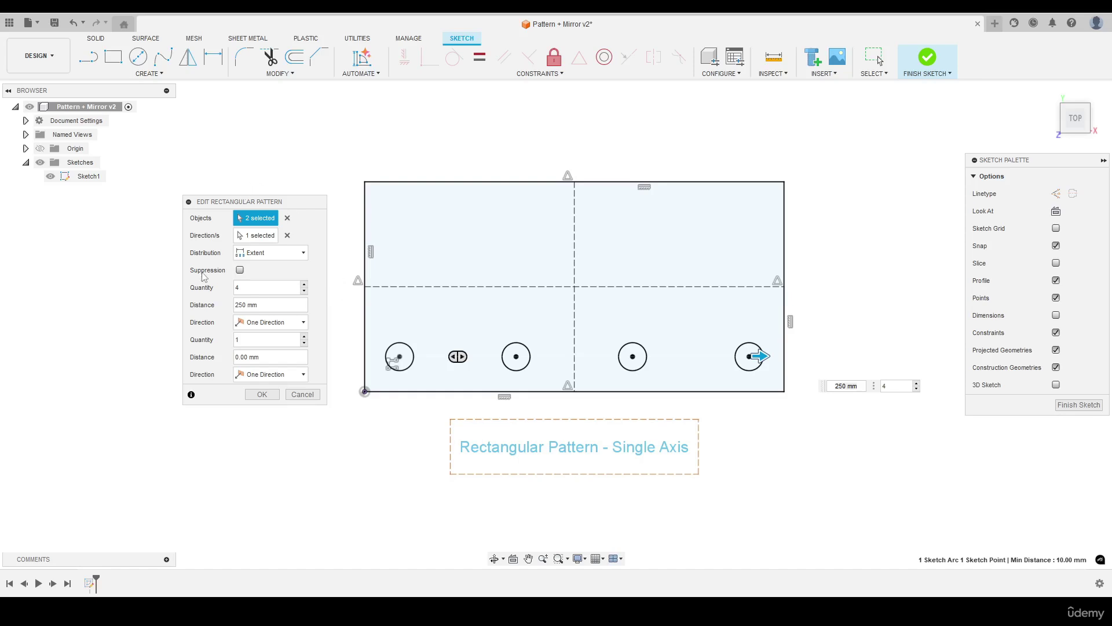
{"action": "left_click", "coordinate": [239, 270]}
{"action": "left_click", "coordinate": [515, 356]}
{"action": "left_click", "coordinate": [632, 358]}
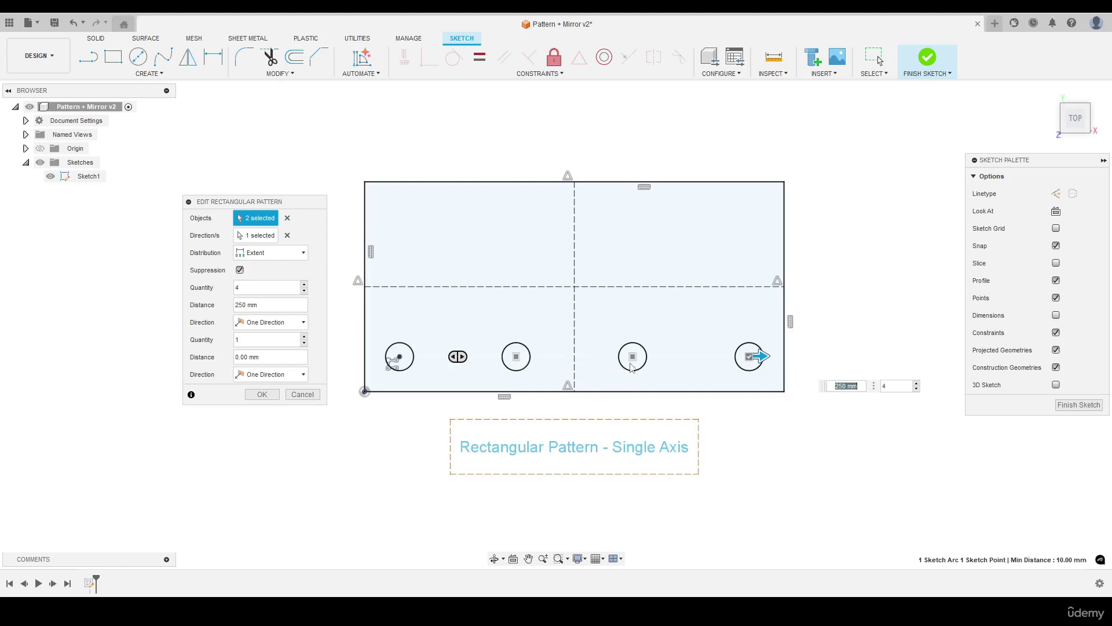
{"action": "left_click", "coordinate": [277, 394]}
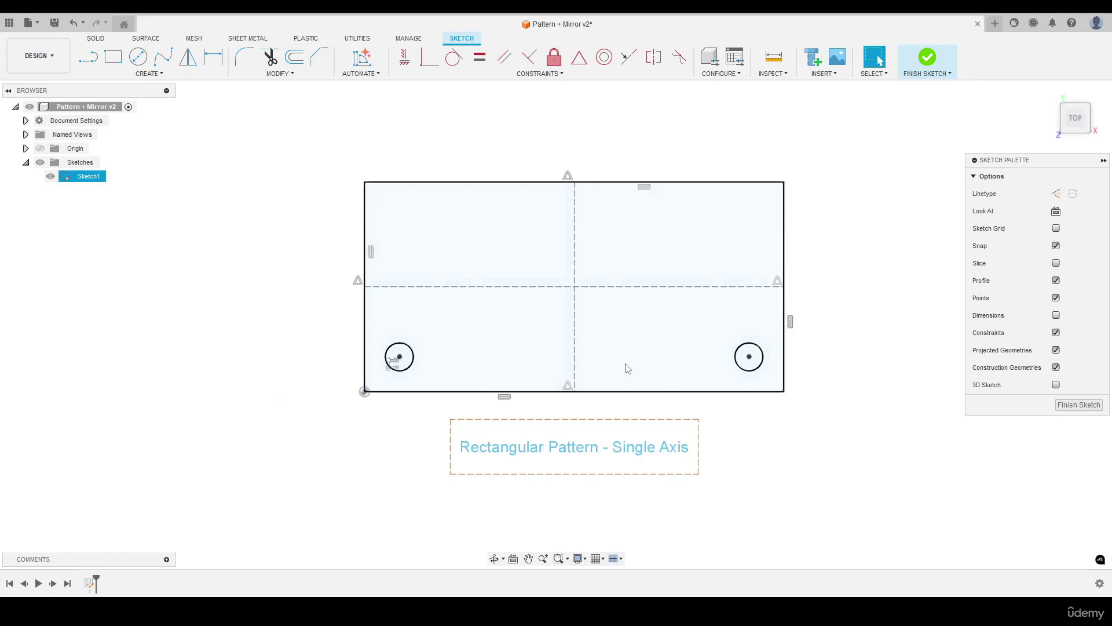
Undo the suppression of the two middle circles, as well as the rectangular pattern itself.
{"action": "left_click", "coordinate": [610, 370]}
{"action": "double_click", "coordinate": [392, 362]}
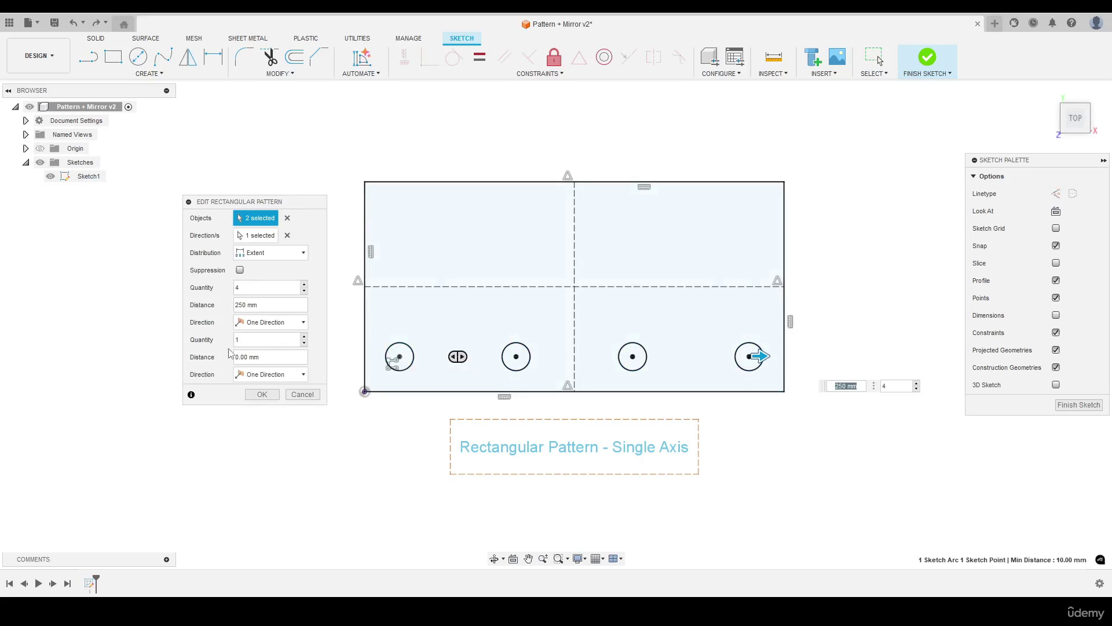
{"action": "left_click", "coordinate": [302, 394]}
{"action": "key", "text": "ctrl+z"}
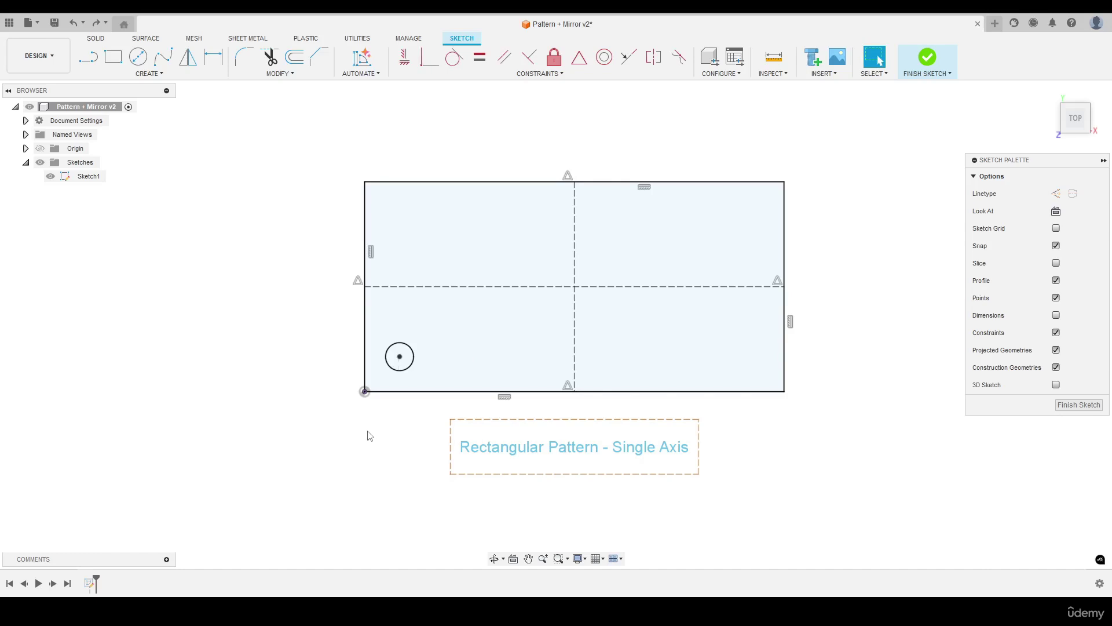
Create a rectangular pattern of the circle and its centre point, with 4 instances across a horizontal extent of 250 mm.
{"action": "left_click", "coordinate": [149, 73]}
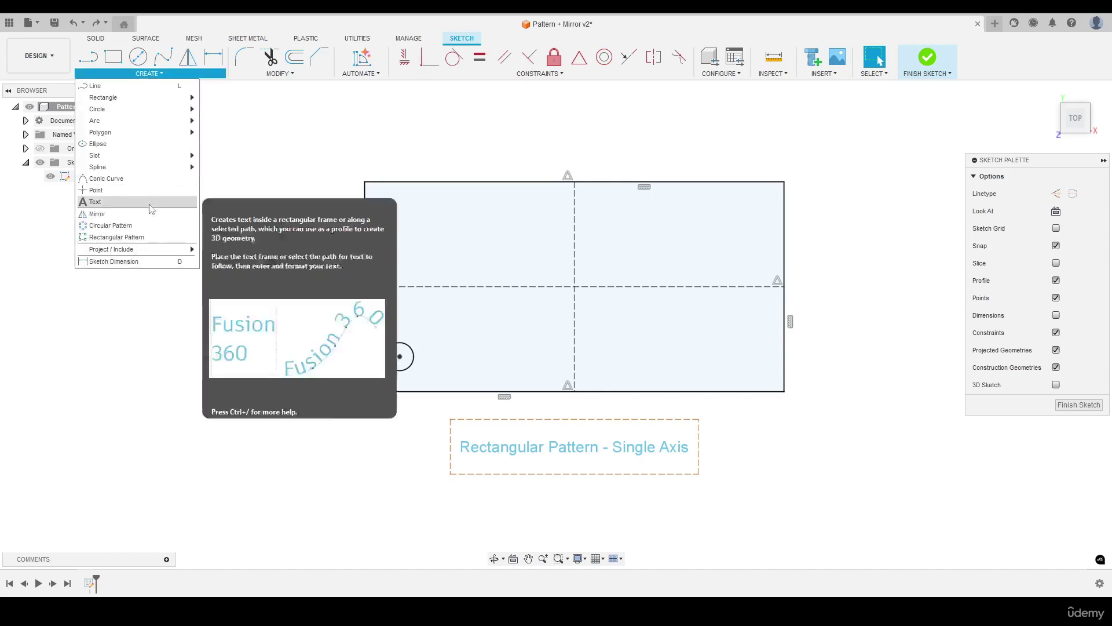
{"action": "left_click", "coordinate": [144, 238]}
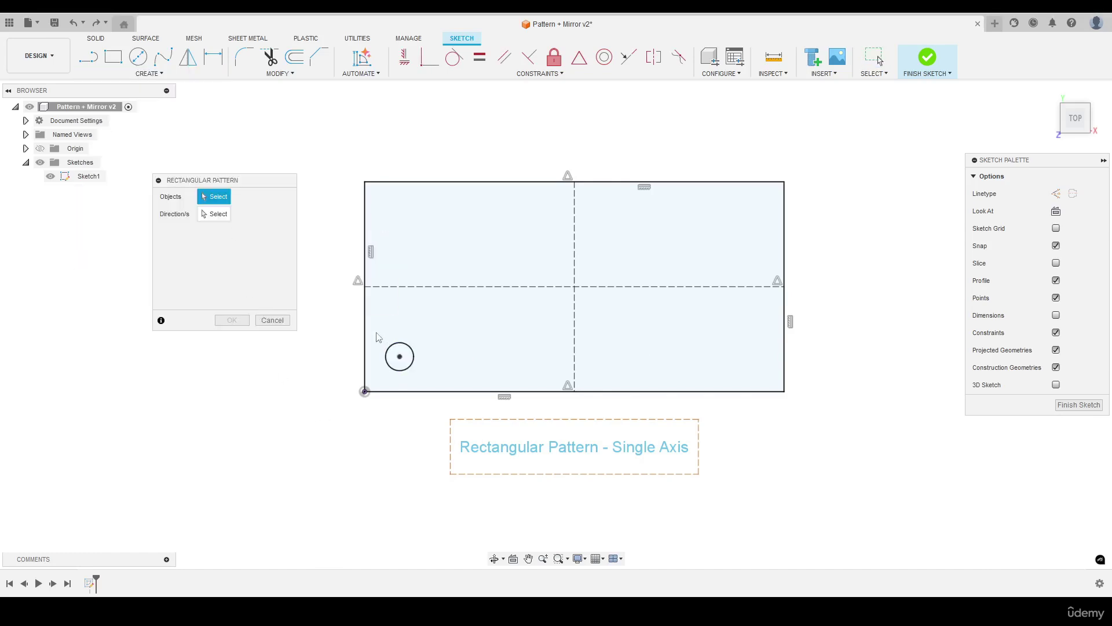
{"action": "left_click_drag", "start_coordinate": [372, 326], "coordinate": [429, 387]}
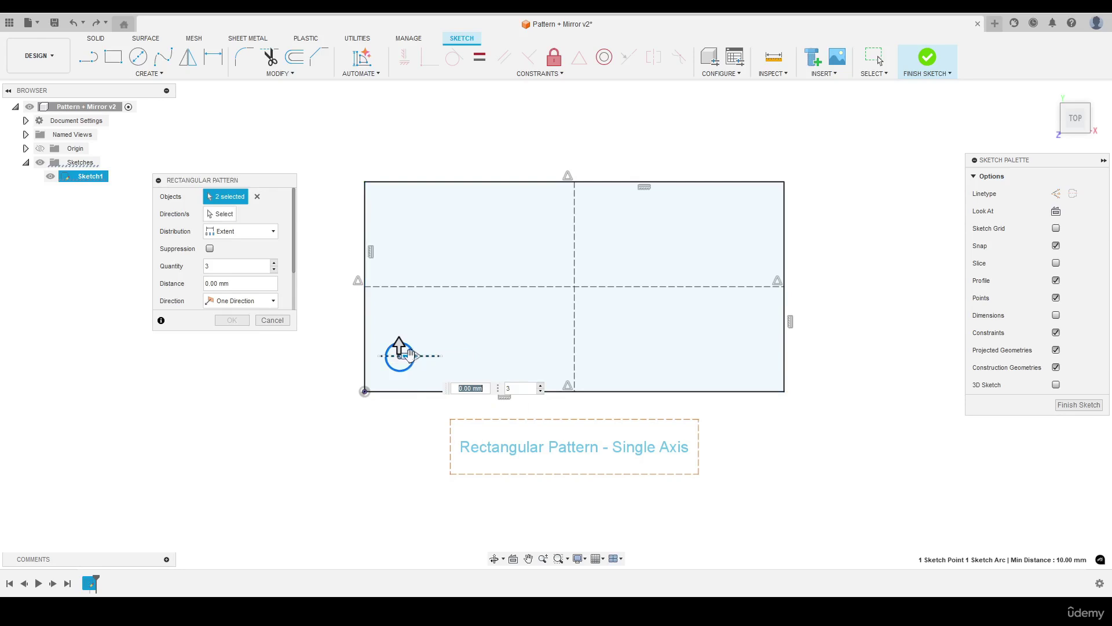
{"action": "left_click_drag", "start_coordinate": [411, 356], "coordinate": [756, 365]}
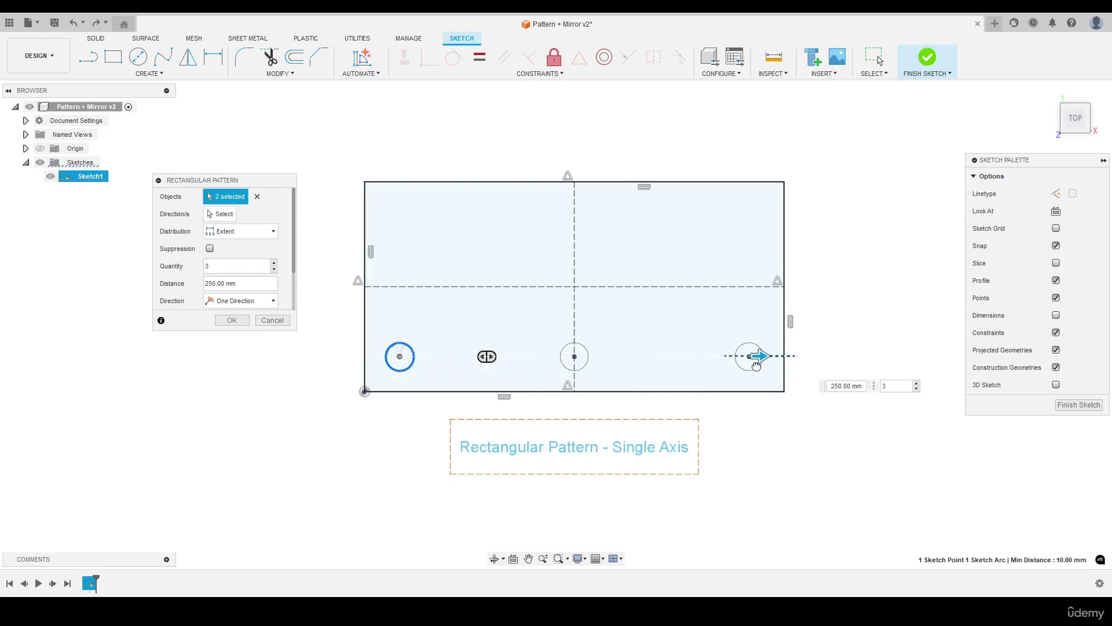
{"action": "double_click", "coordinate": [238, 266]}
{"action": "type", "text": "4"}
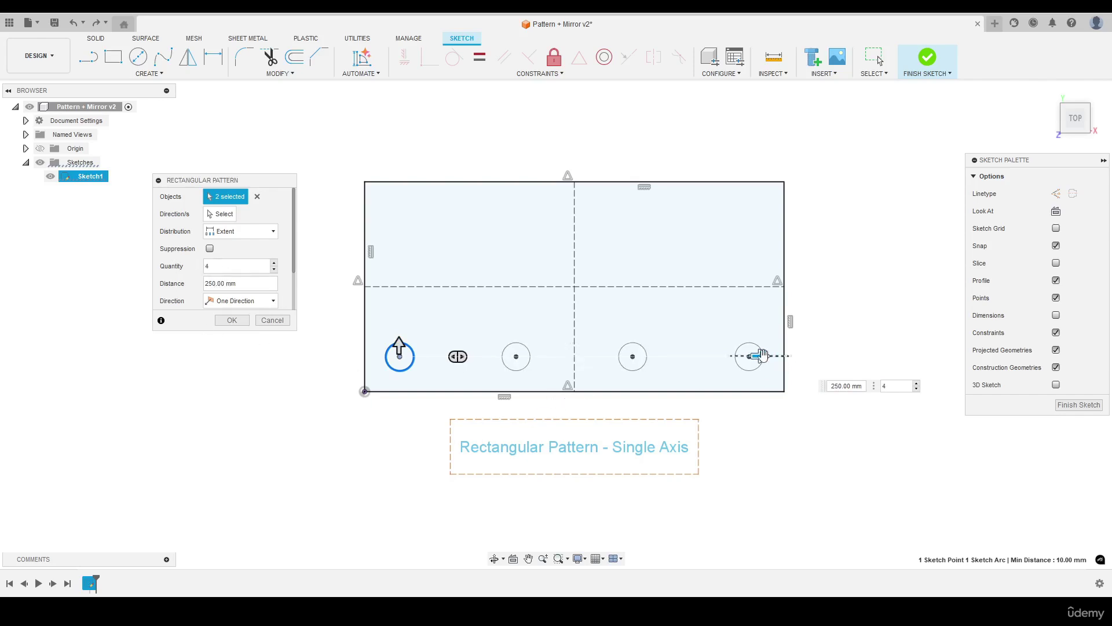
{"action": "mouse_move", "coordinate": [760, 356]}
{"action": "left_mouse_down"}
{"action": "mouse_move", "coordinate": [566, 355]}
{"action": "mouse_move", "coordinate": [760, 360]}
{"action": "left_mouse_up"}
{"action": "left_click", "coordinate": [232, 320]}
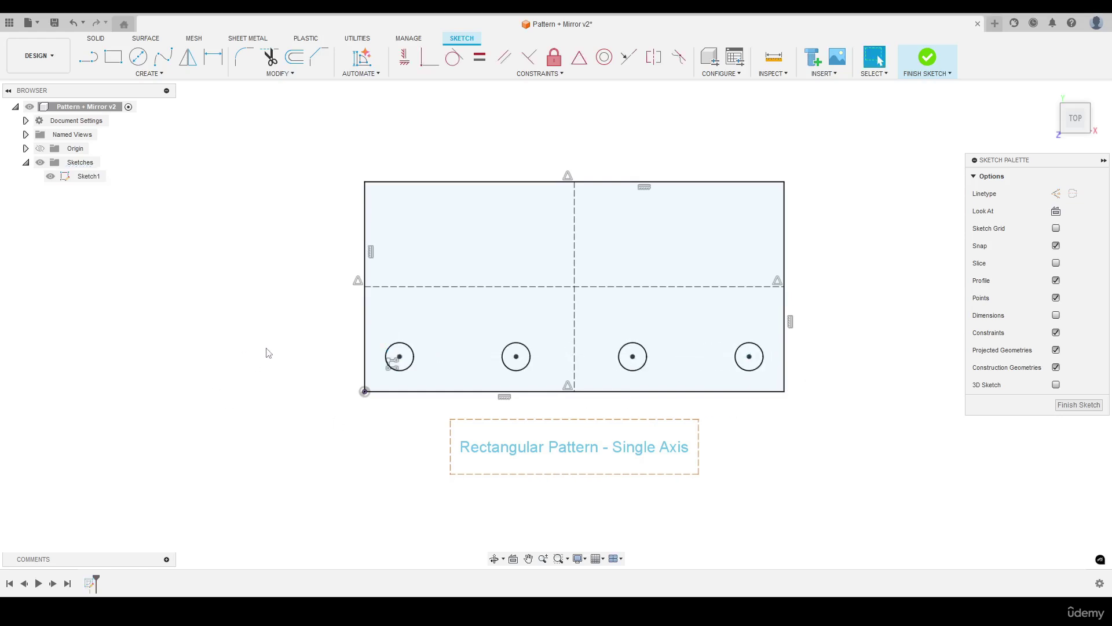
Start a rectangular pattern in the Dual Axis rectangle, taking the lower-left circle and its centre point as the objects.
{"action": "scroll", "coordinate": [553, 277], "scroll_direction": "down", "scroll_amount": 5}
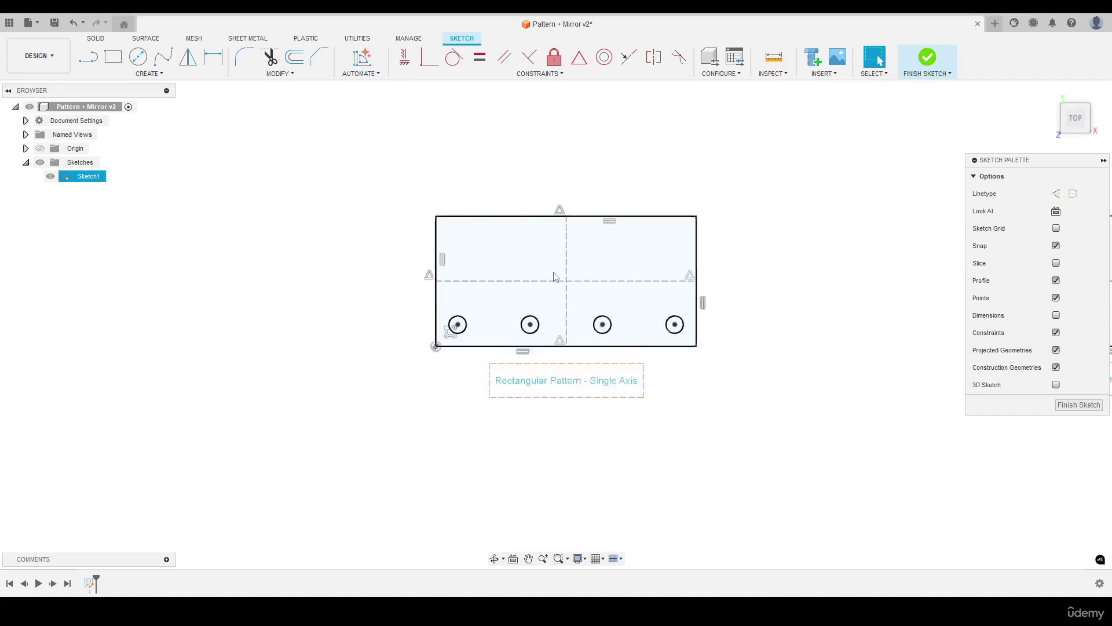
{"action": "middle_click_drag", "start_coordinate": [739, 282], "coordinate": [459, 284]}
{"action": "scroll", "coordinate": [666, 288], "scroll_direction": "up", "scroll_amount": 5}
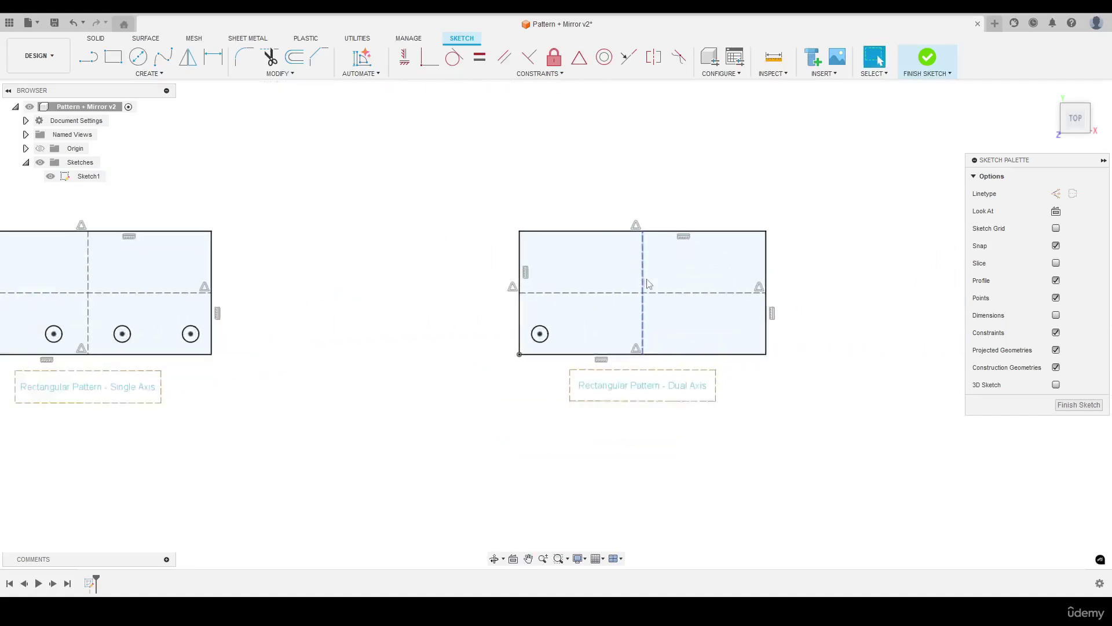
{"action": "middle_click_drag", "start_coordinate": [639, 288], "coordinate": [613, 278]}
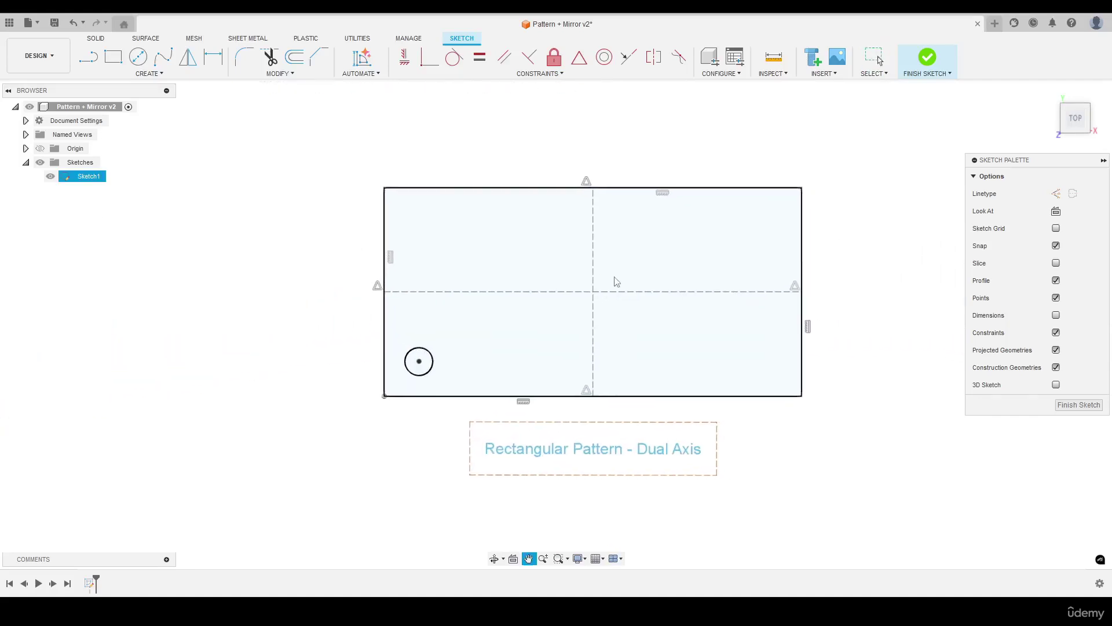
{"action": "left_click", "coordinate": [151, 73]}
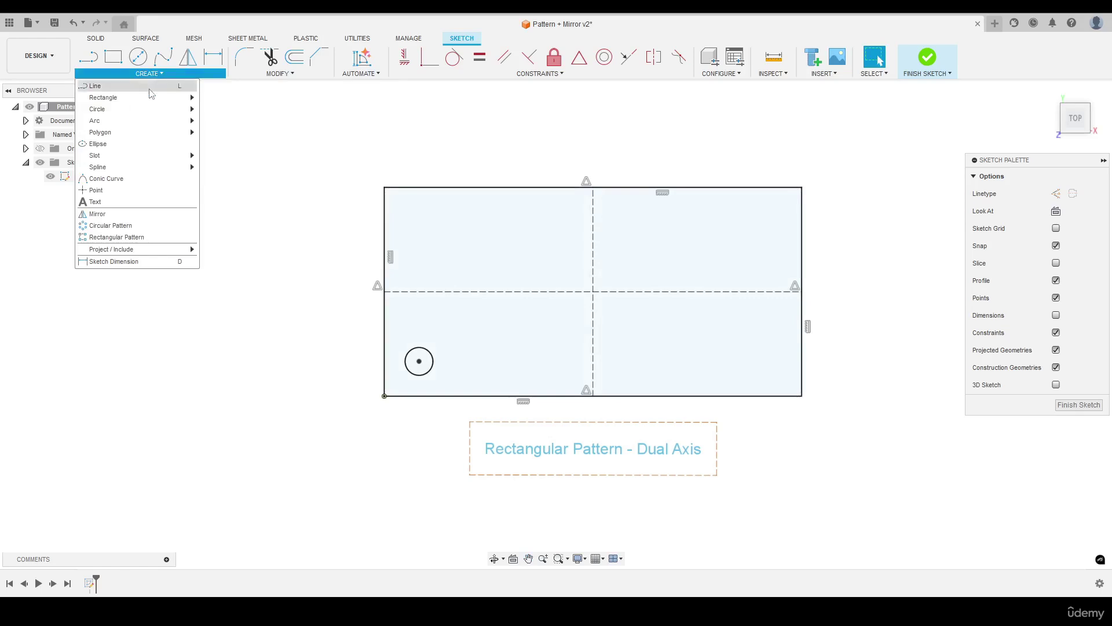
{"action": "left_click", "coordinate": [117, 237]}
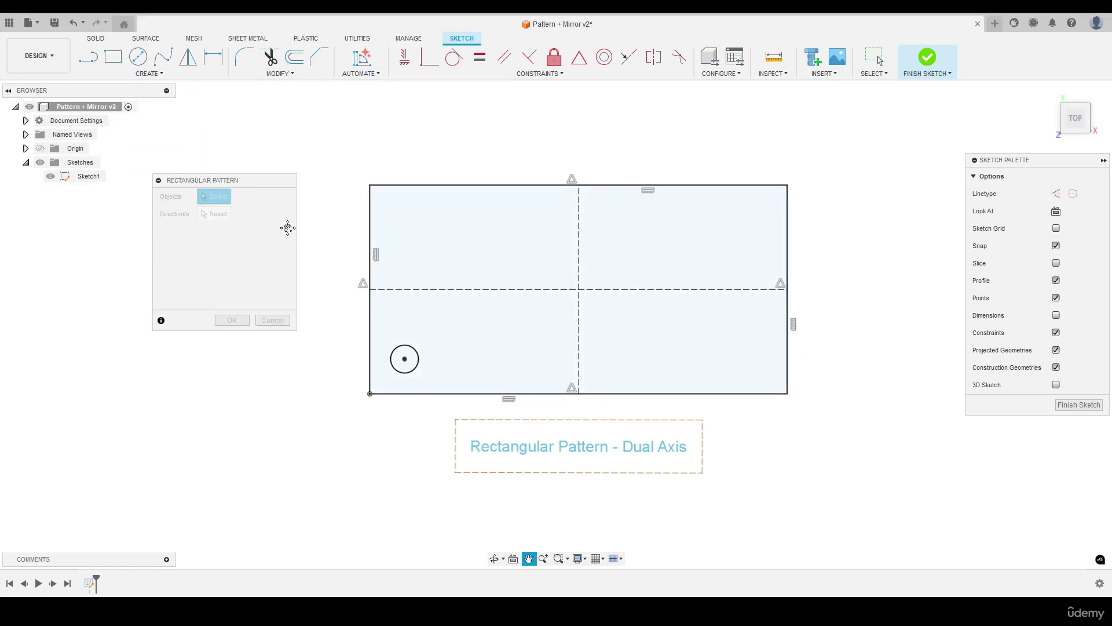
{"action": "left_click_drag", "start_coordinate": [382, 325], "coordinate": [435, 382]}
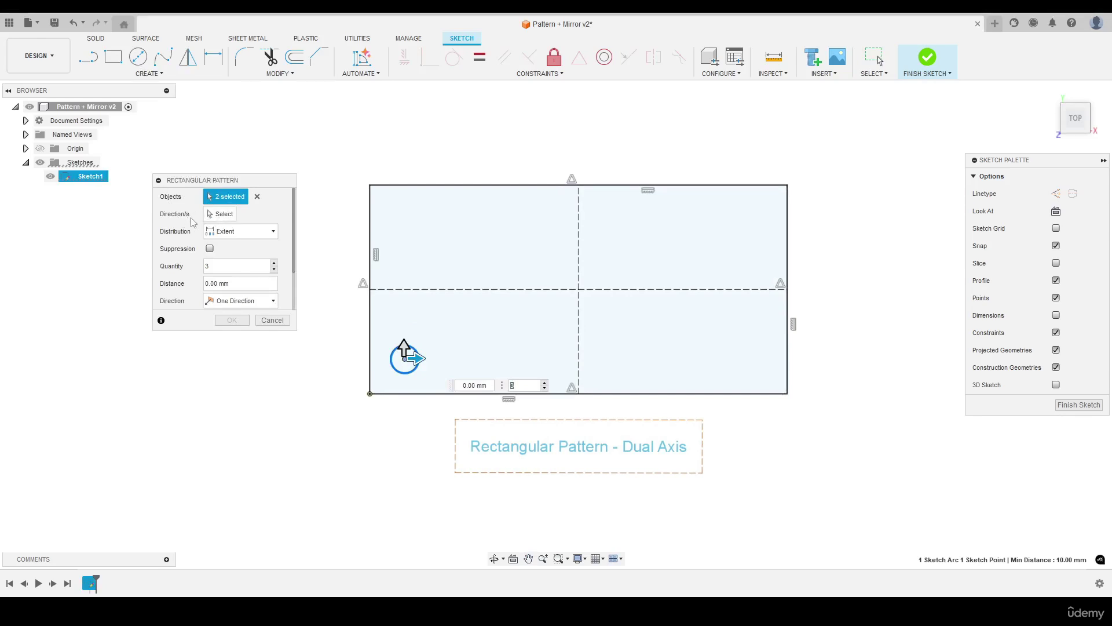
Define the pattern's two directions with the bottom and left edges of the Dual Axis rectangle, and show both directions' settings.
{"action": "left_click", "coordinate": [220, 215]}
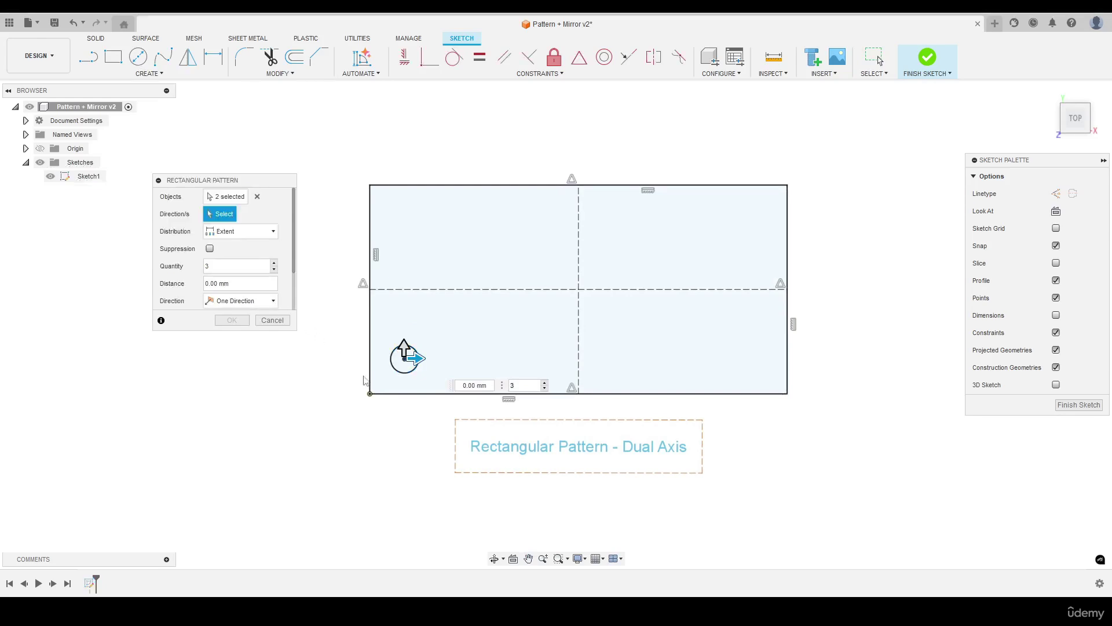
{"action": "left_click", "coordinate": [415, 394]}
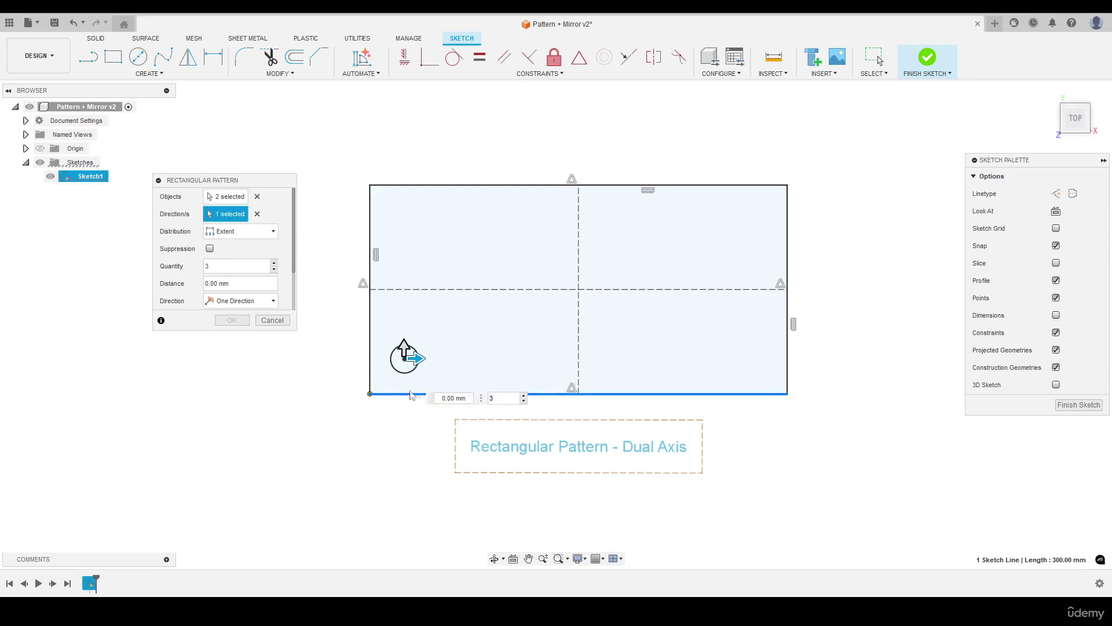
{"action": "left_click", "coordinate": [370, 346]}
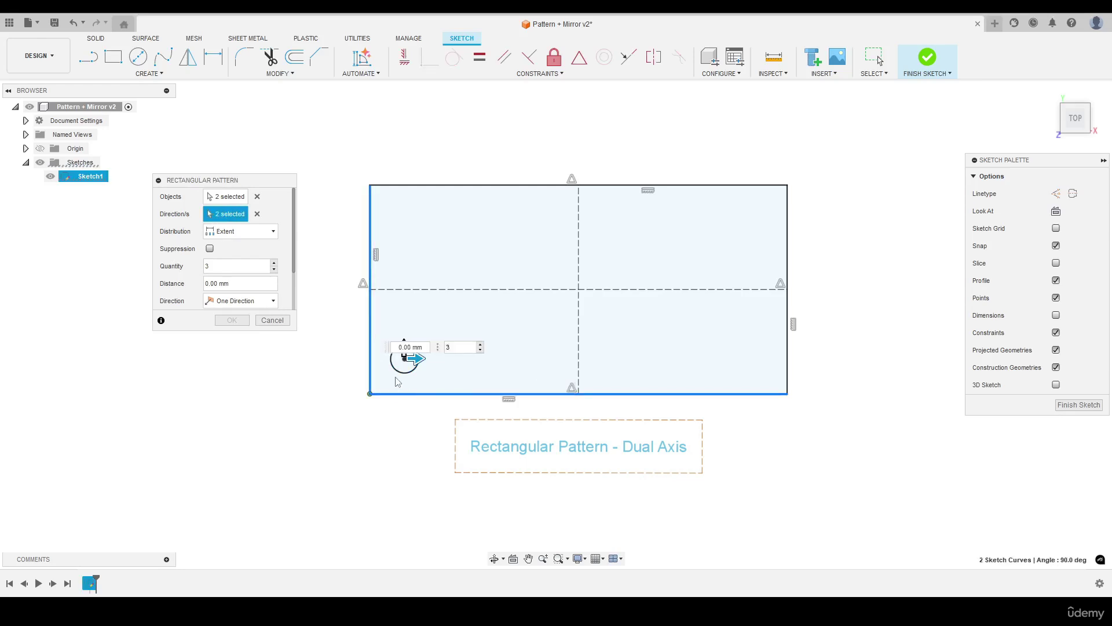
{"action": "key", "text": "Tab"}
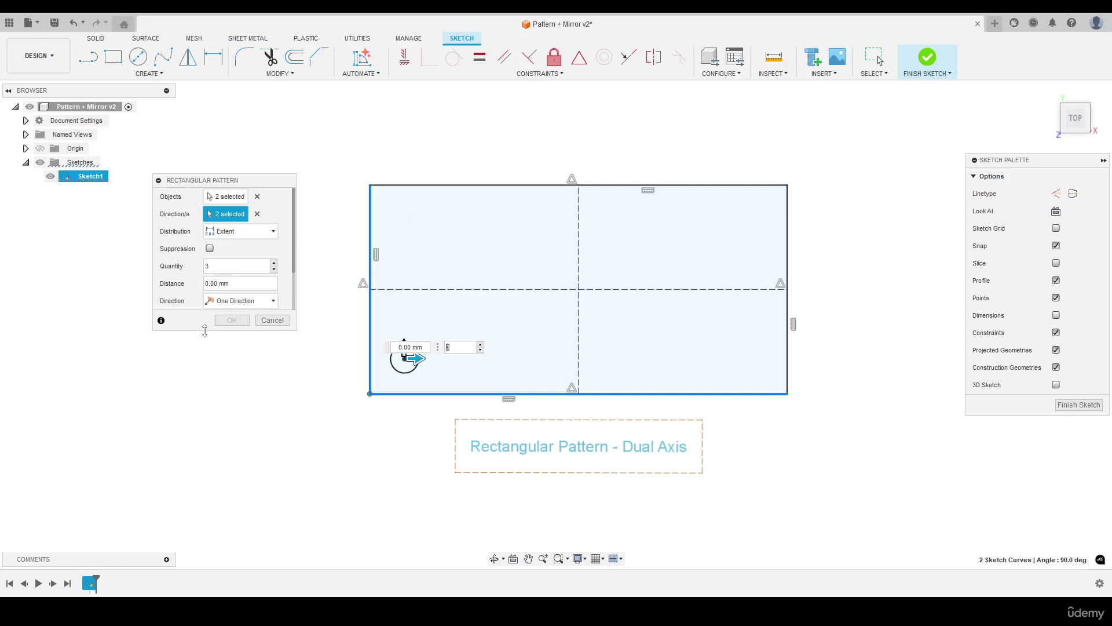
{"action": "left_click_drag", "start_coordinate": [205, 330], "coordinate": [205, 403]}
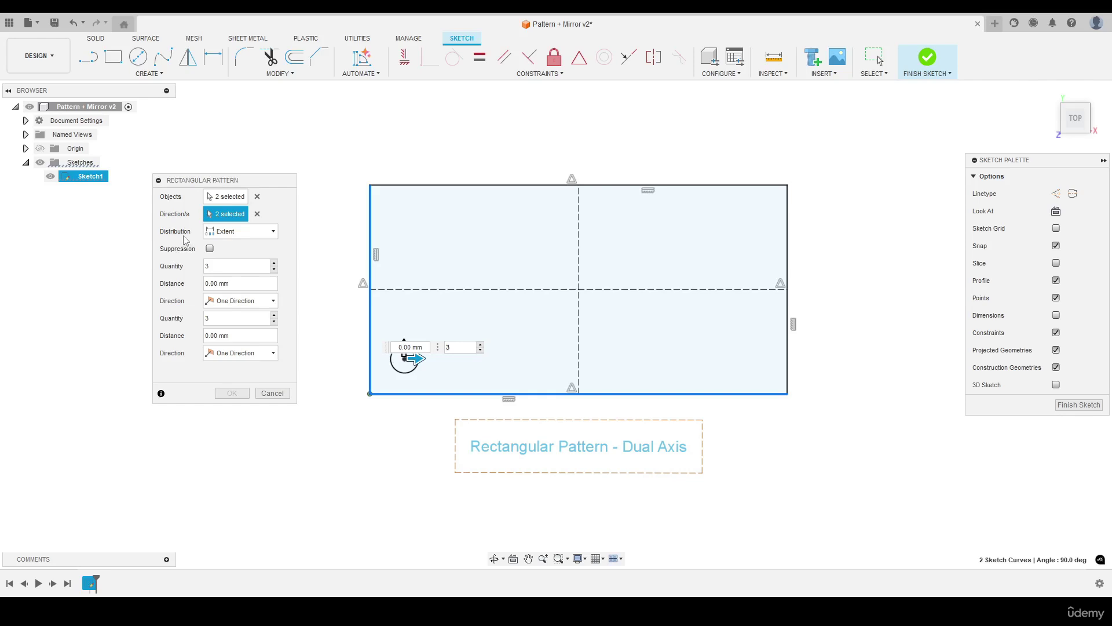
Keep the Extent distribution and set the horizontal direction to 4 instances over a distance of 250 mm.
{"action": "left_click", "coordinate": [241, 231]}
{"action": "left_click", "coordinate": [226, 238]}
{"action": "left_click", "coordinate": [209, 267]}
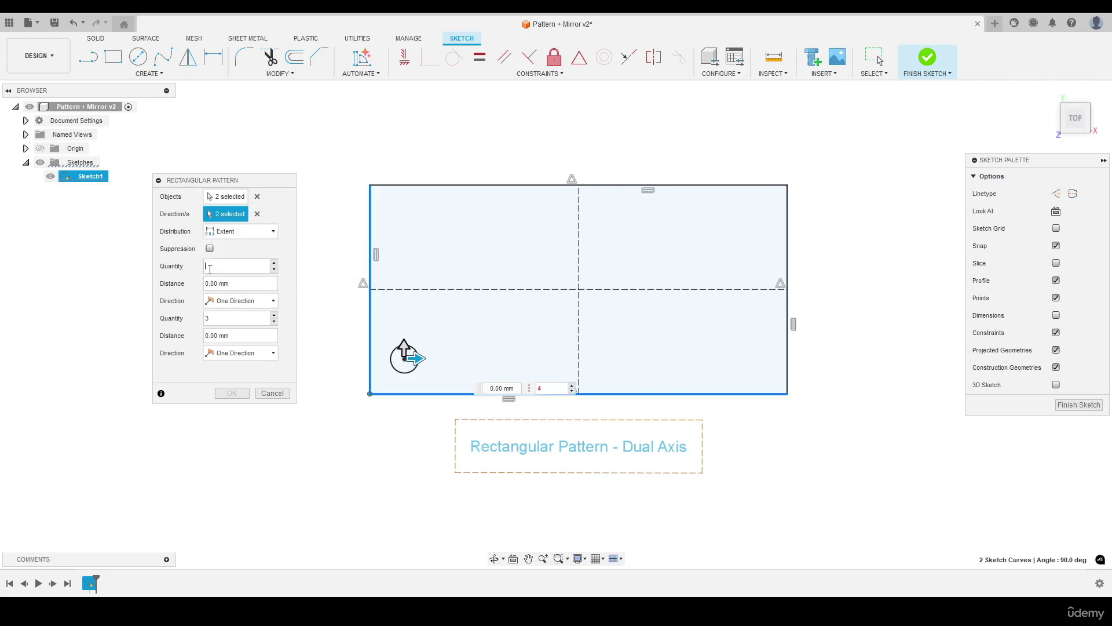
{"action": "left_click", "coordinate": [224, 282]}
{"action": "type", "text": "250"}
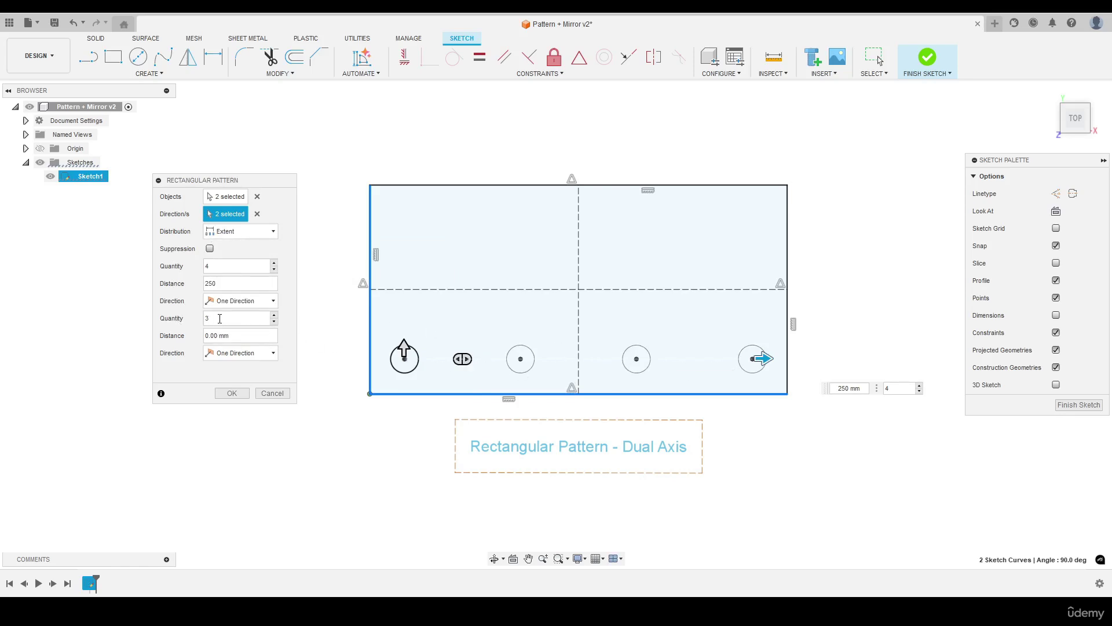
Set the vertical direction to 3 instances over a distance of 100 mm and create the dual-axis pattern.
{"action": "left_click", "coordinate": [178, 322]}
{"action": "key", "text": "Tab"}
{"action": "type", "text": "100"}
{"action": "key", "text": "Return"}
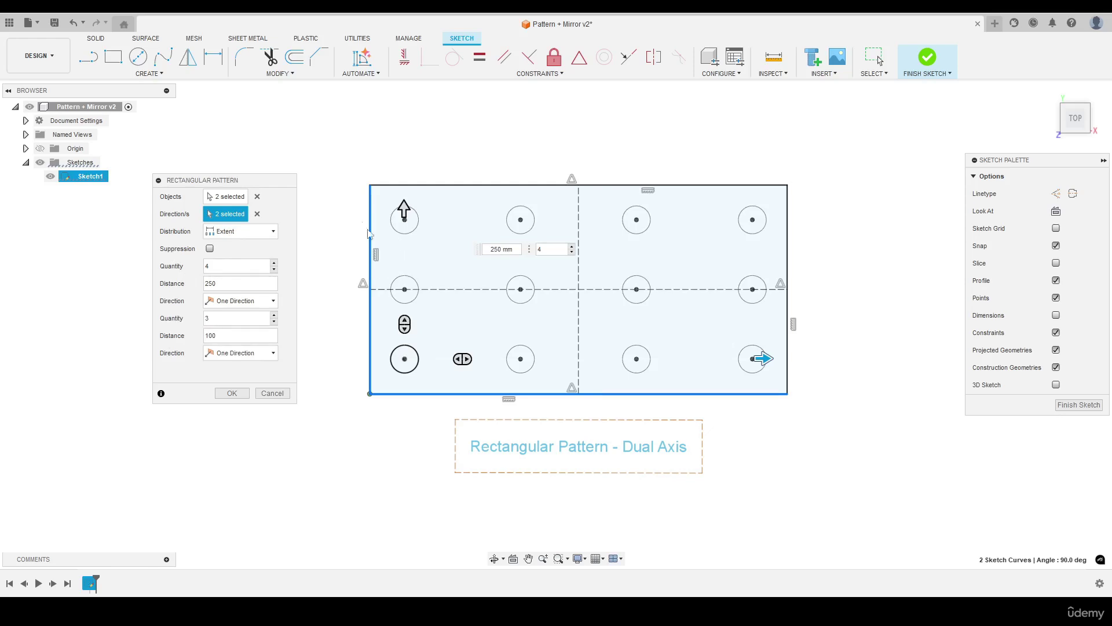
{"action": "left_click", "coordinate": [232, 393]}
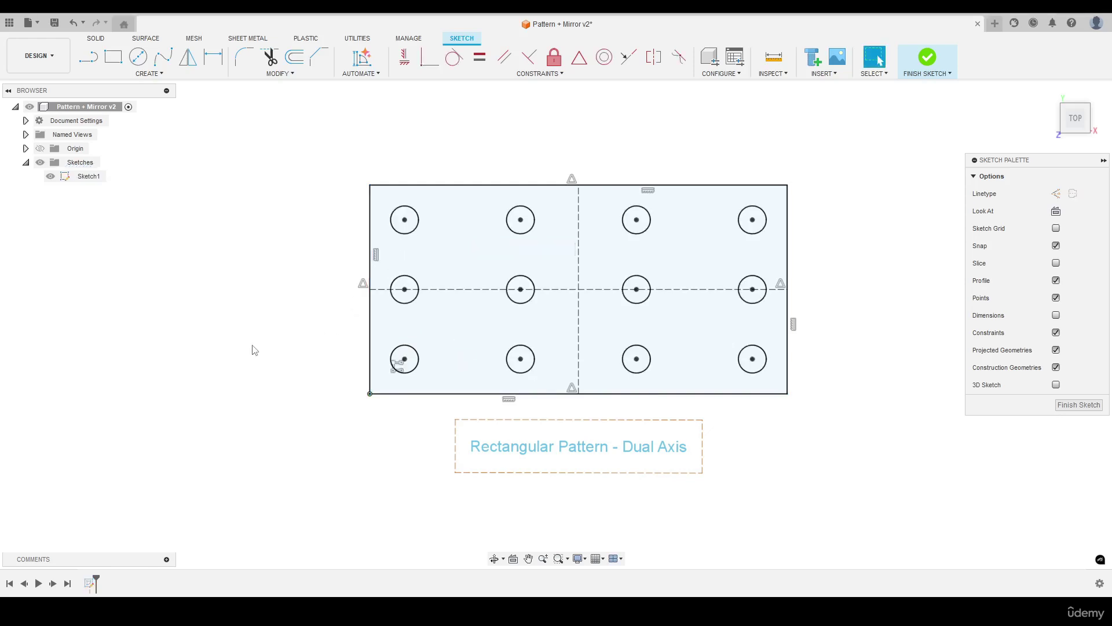
Edit the dual-axis pattern with Suppression enabled and suppress the third column's top and bottom circles and the second column's middle circle.
{"action": "double_click", "coordinate": [398, 365]}
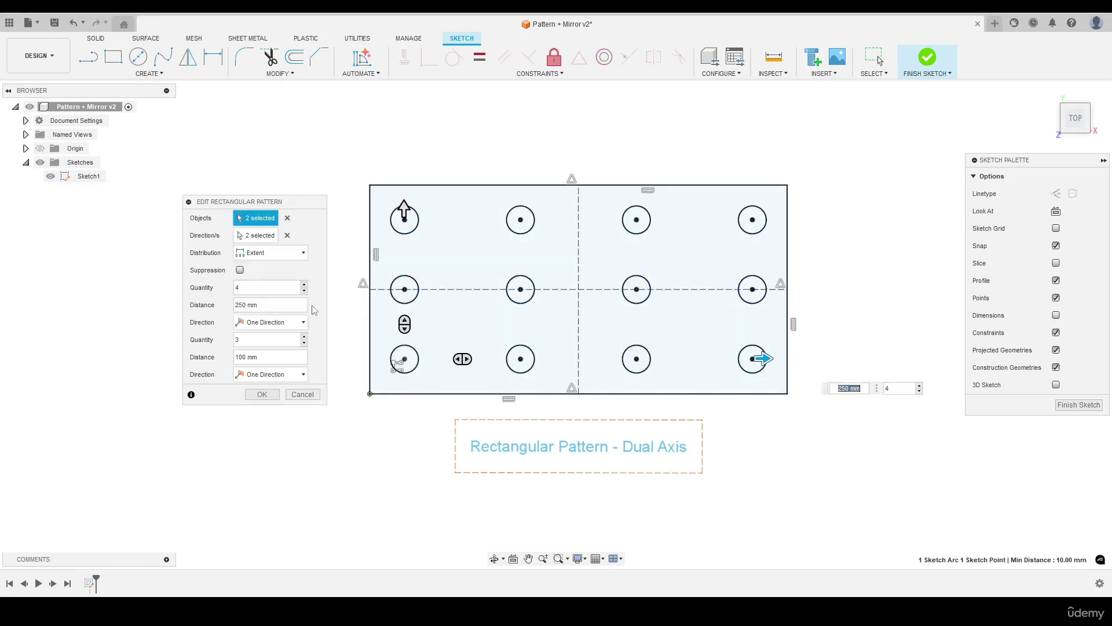
{"action": "left_click", "coordinate": [240, 271]}
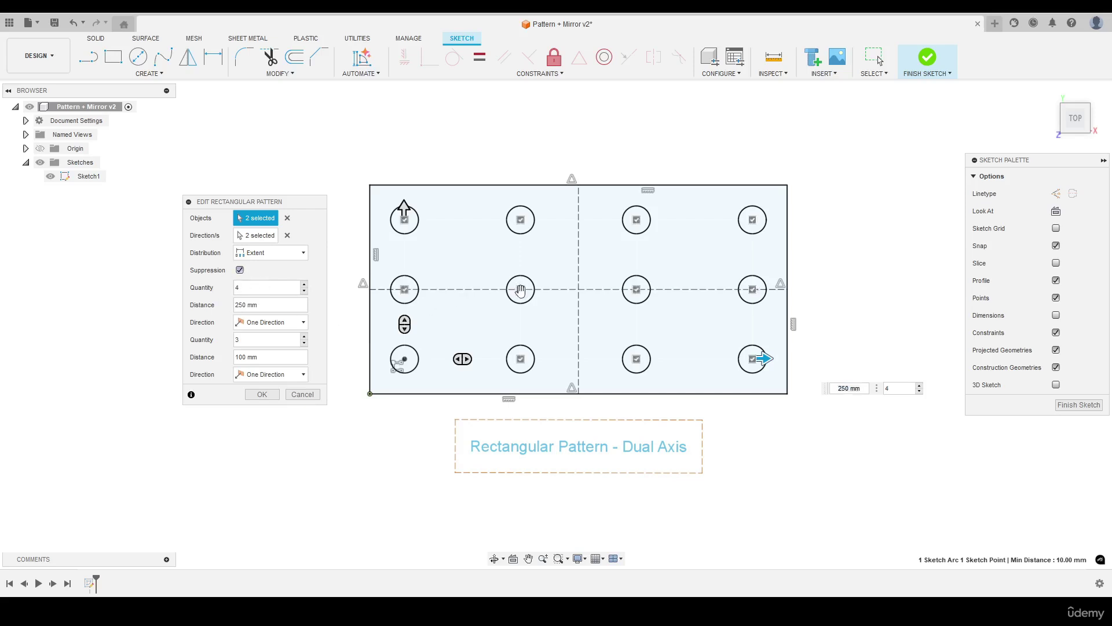
{"action": "left_click", "coordinate": [636, 219]}
{"action": "left_click", "coordinate": [635, 360]}
{"action": "left_click", "coordinate": [262, 394]}
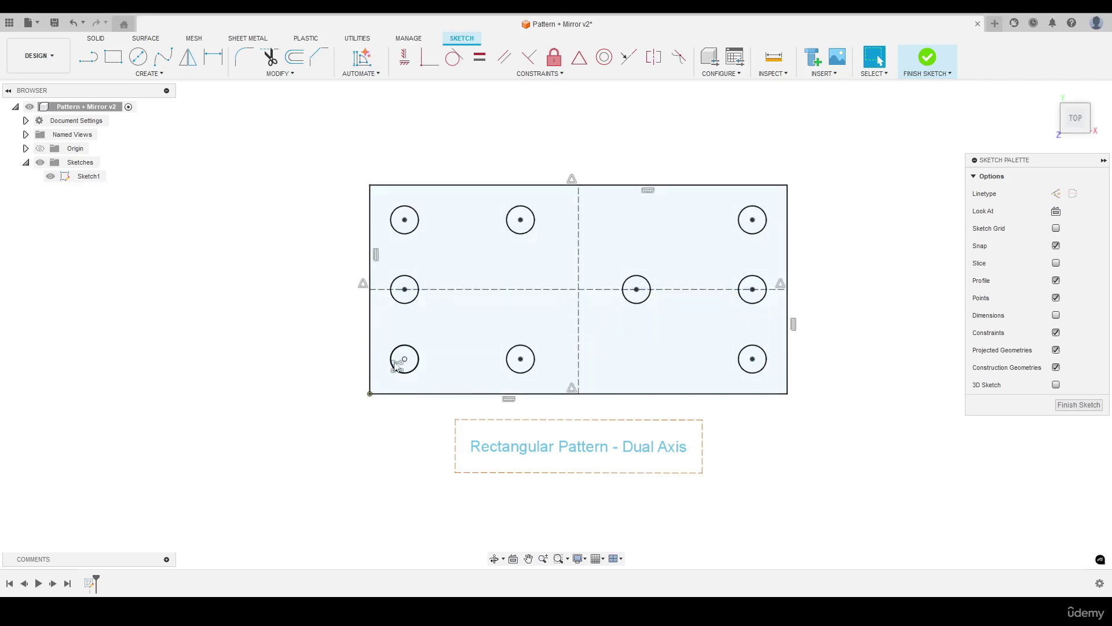
Edit the dual-axis pattern again and restore all three suppressed circles.
{"action": "double_click", "coordinate": [397, 363]}
{"action": "left_click", "coordinate": [240, 270]}
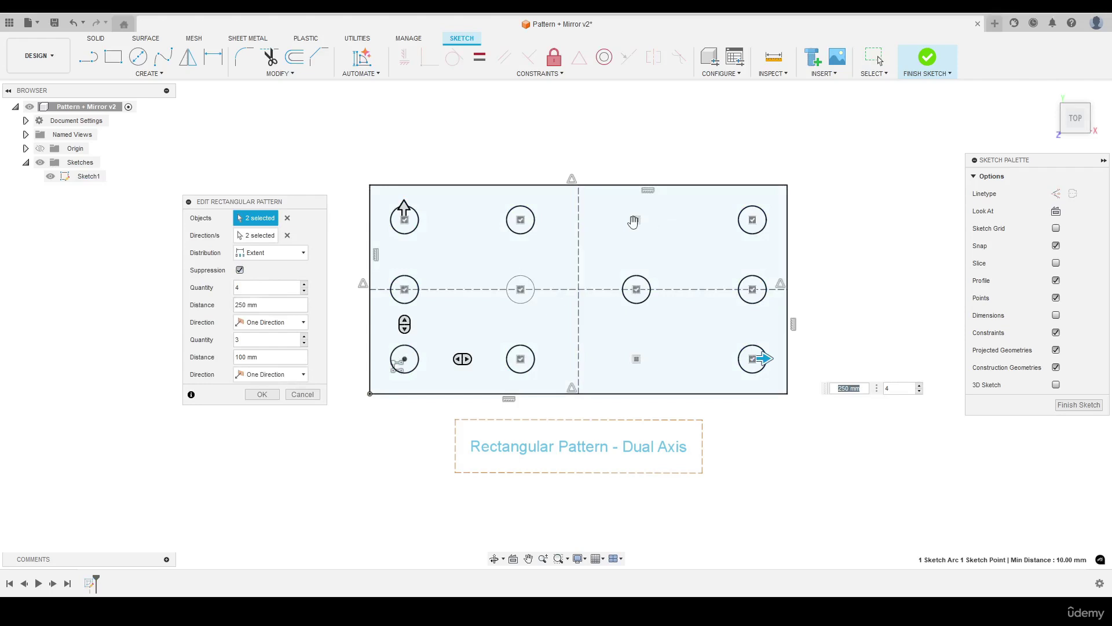
{"action": "left_click", "coordinate": [635, 220]}
{"action": "left_click", "coordinate": [636, 359]}
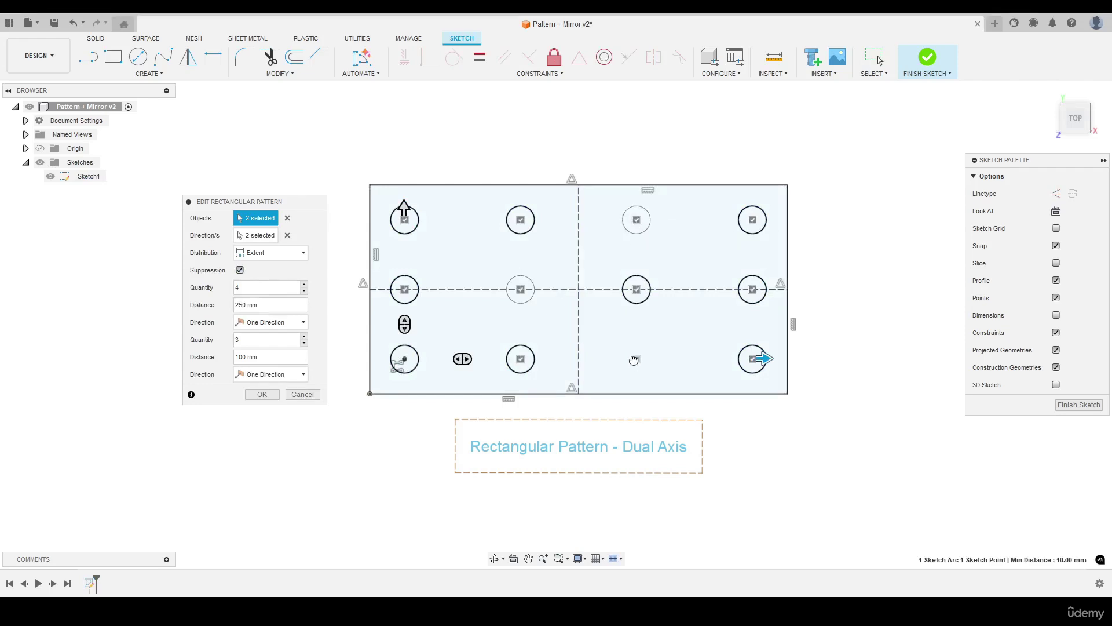
{"action": "left_click", "coordinate": [262, 394]}
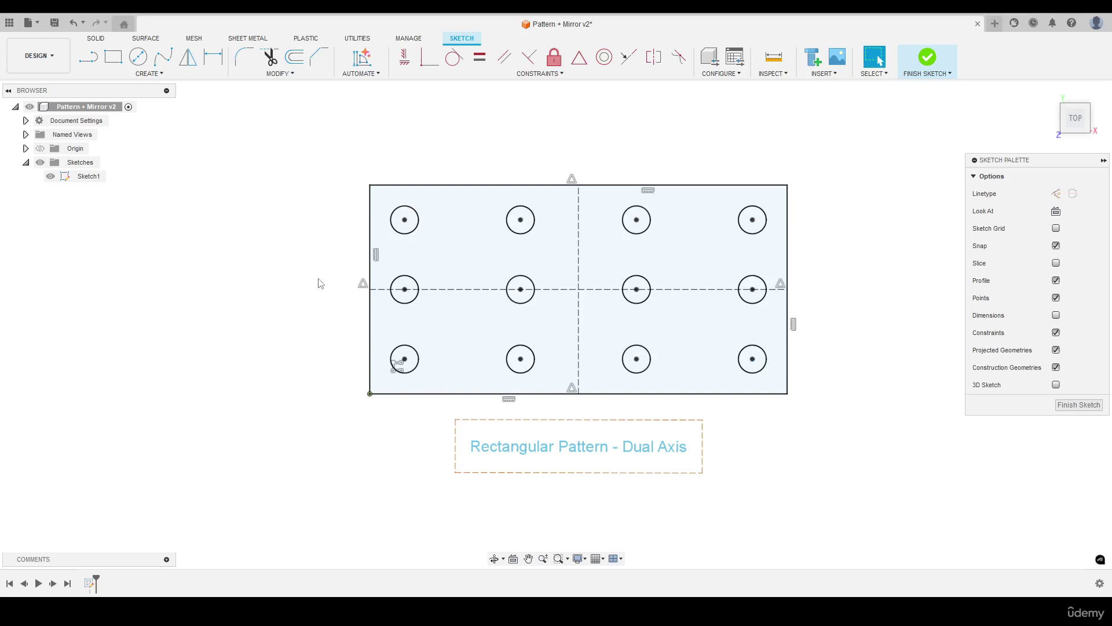
Start a rectangular pattern in the Symmetric rectangle, taking the central circle and its centre point as the objects.
{"action": "scroll", "coordinate": [844, 315], "scroll_direction": "down", "scroll_amount": 5}
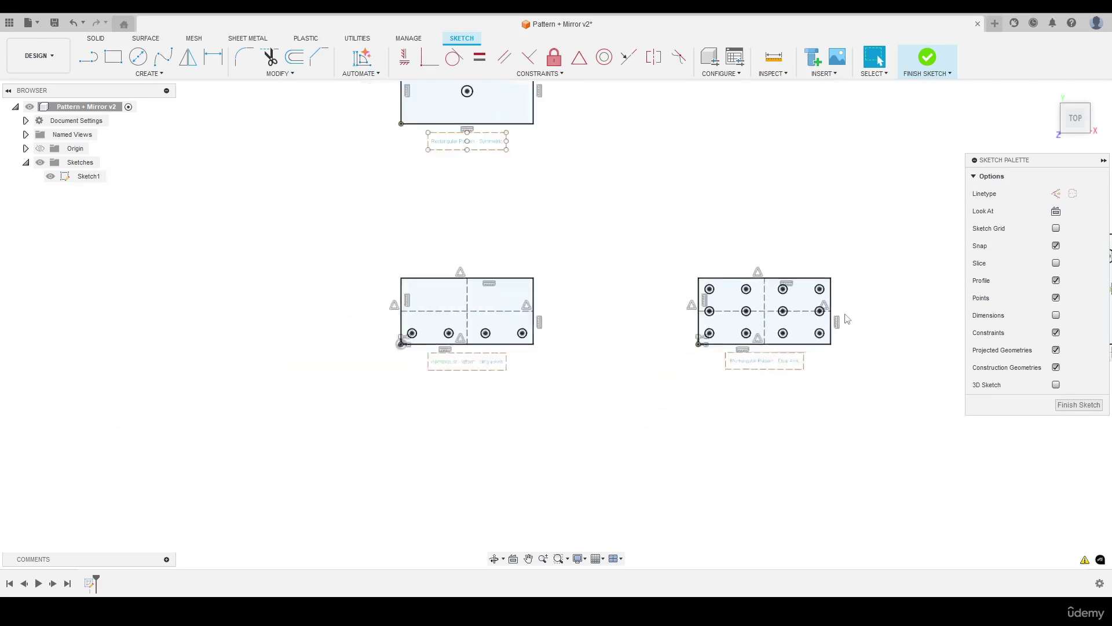
{"action": "middle_click_drag", "start_coordinate": [844, 315], "coordinate": [586, 302]}
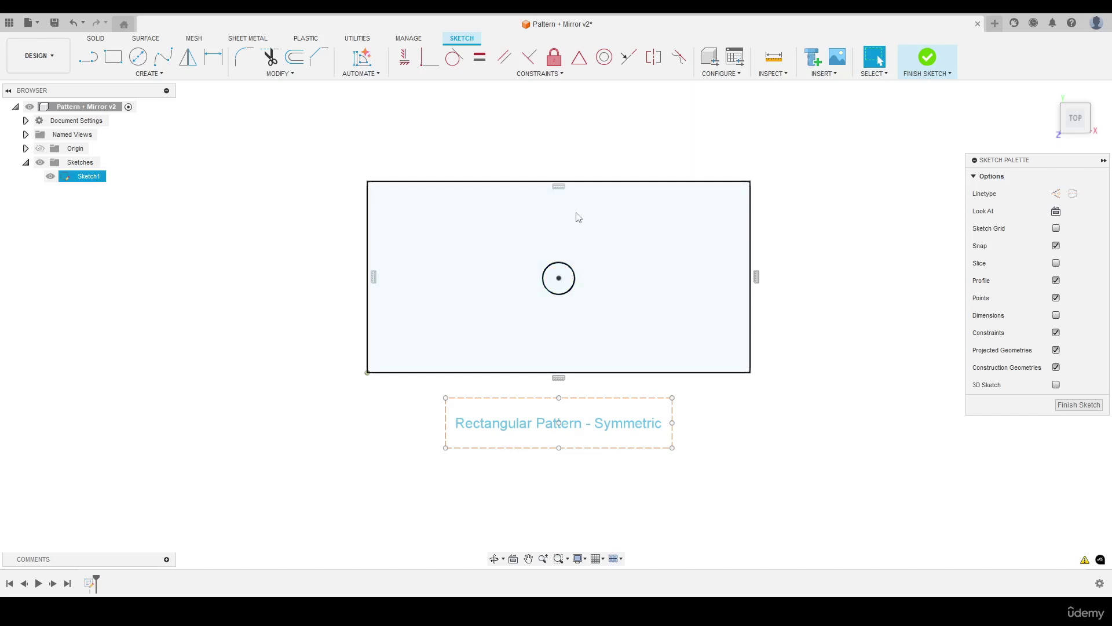
{"action": "left_click", "coordinate": [149, 74]}
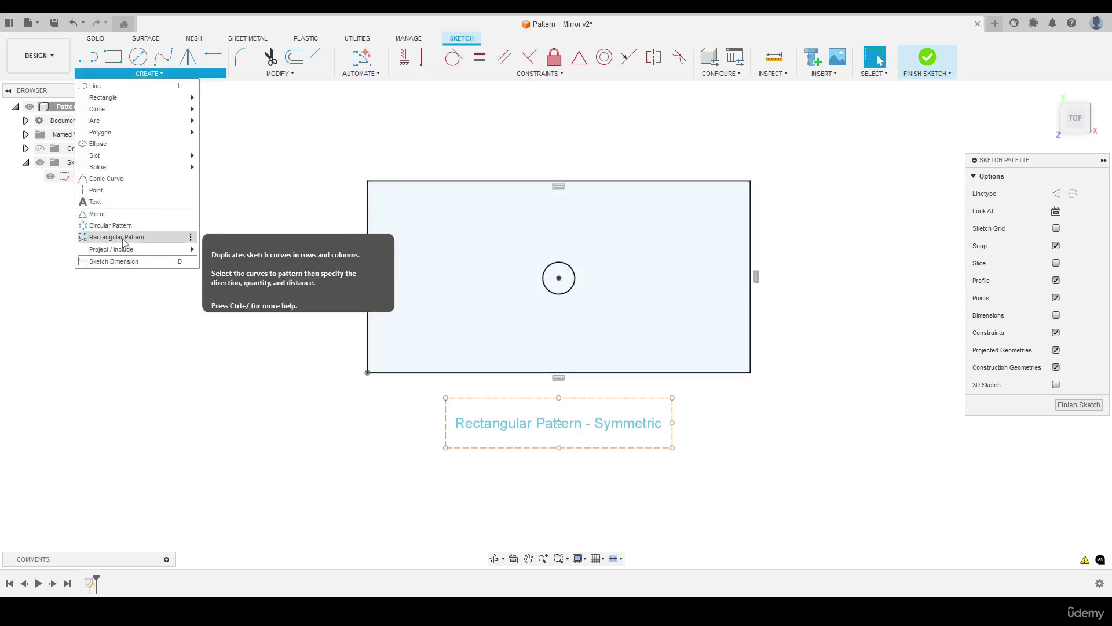
{"action": "left_click", "coordinate": [119, 237]}
{"action": "left_click_drag", "start_coordinate": [223, 181], "coordinate": [250, 174]}
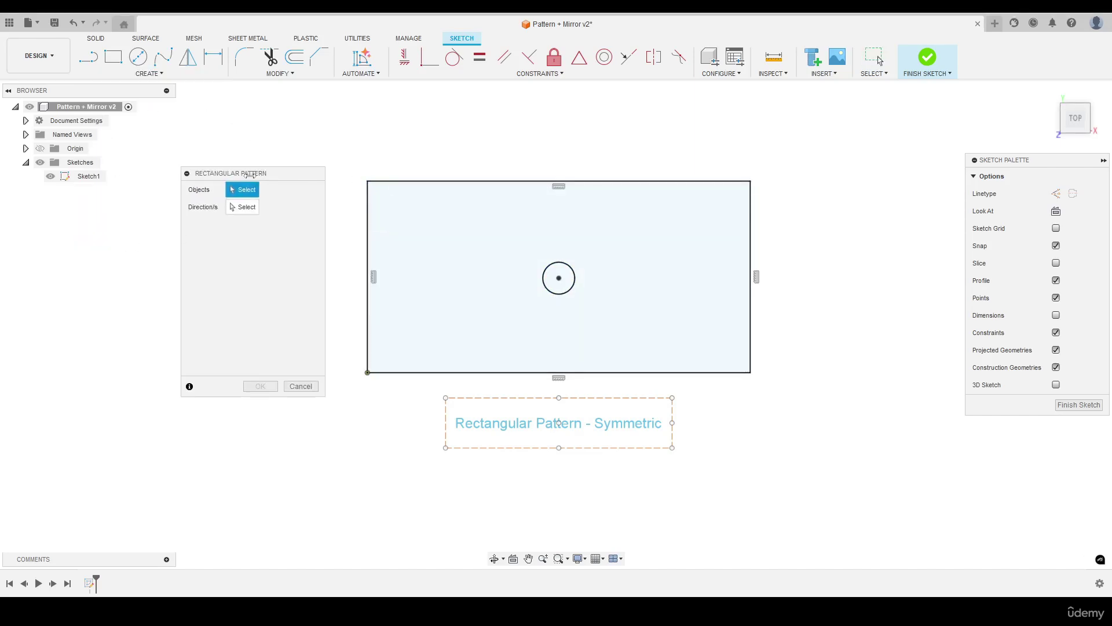
{"action": "left_click_drag", "start_coordinate": [504, 228], "coordinate": [622, 326]}
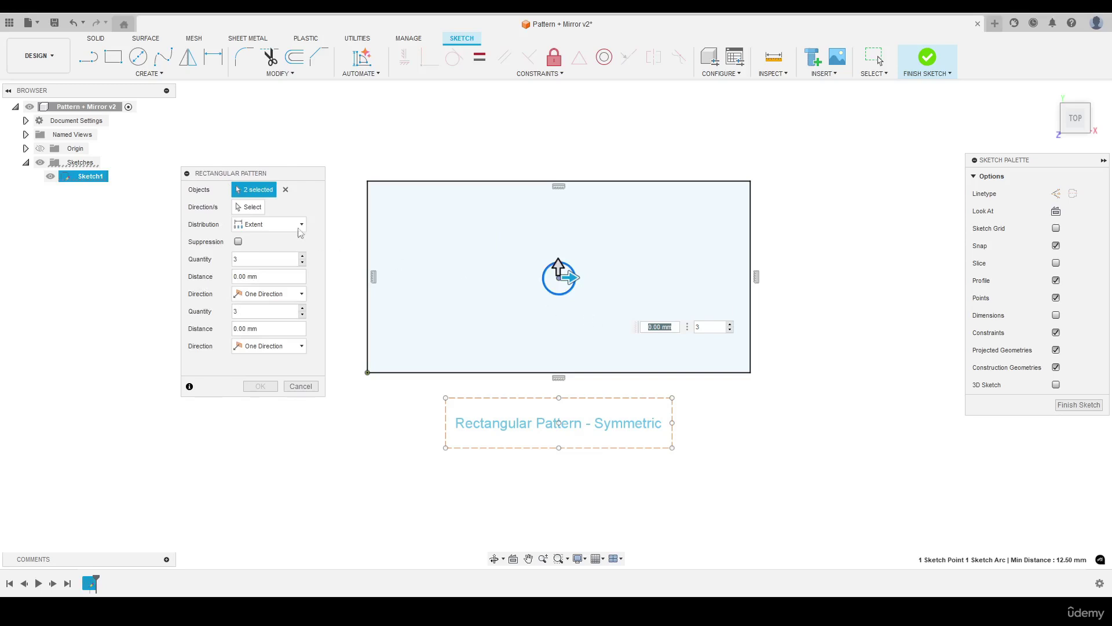
Define the symmetric pattern's two directions with the rectangle's bottom and left edges.
{"action": "left_click", "coordinate": [249, 206]}
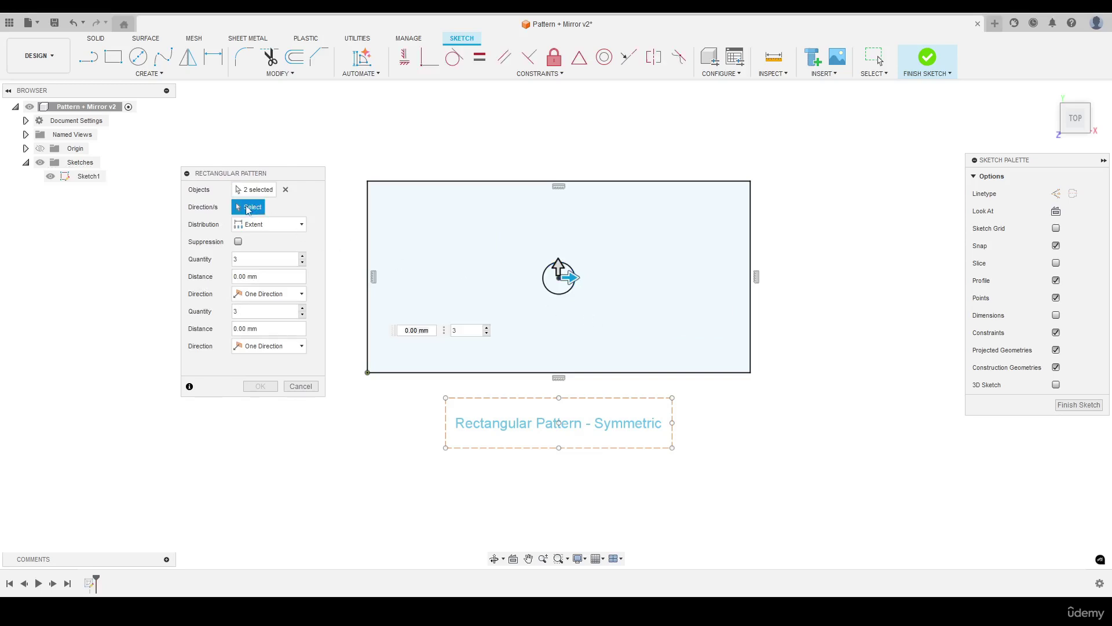
{"action": "left_click", "coordinate": [408, 373]}
{"action": "left_click", "coordinate": [370, 330]}
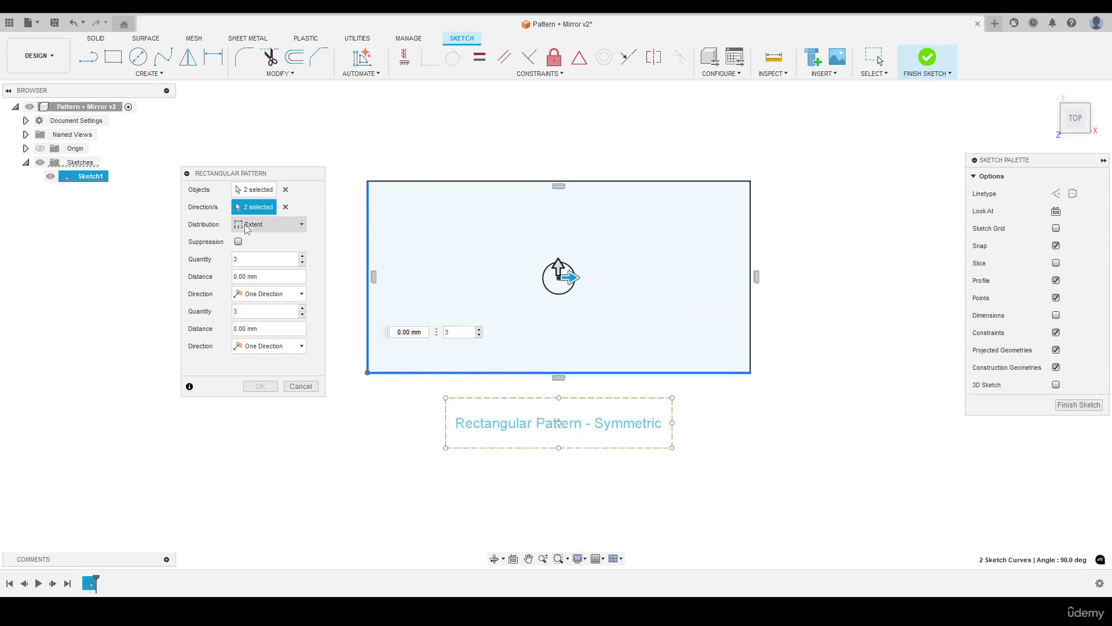
Keep 3 instances in the horizontal direction, set its distance to 100 mm and make the direction Symmetric.
{"action": "double_click", "coordinate": [250, 257]}
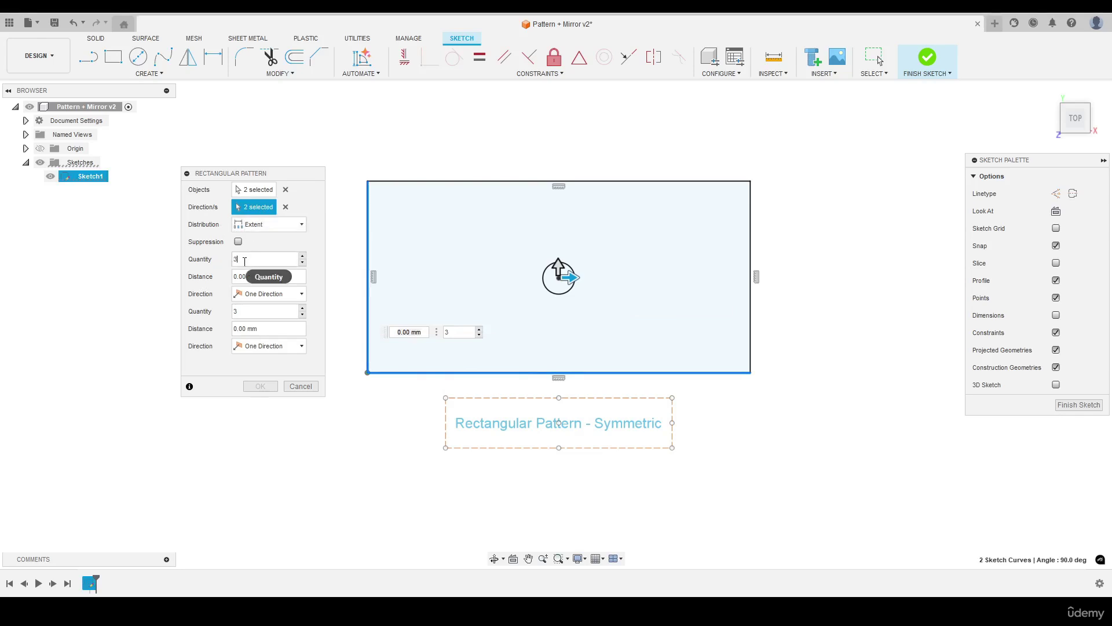
{"action": "key", "text": "Tab"}
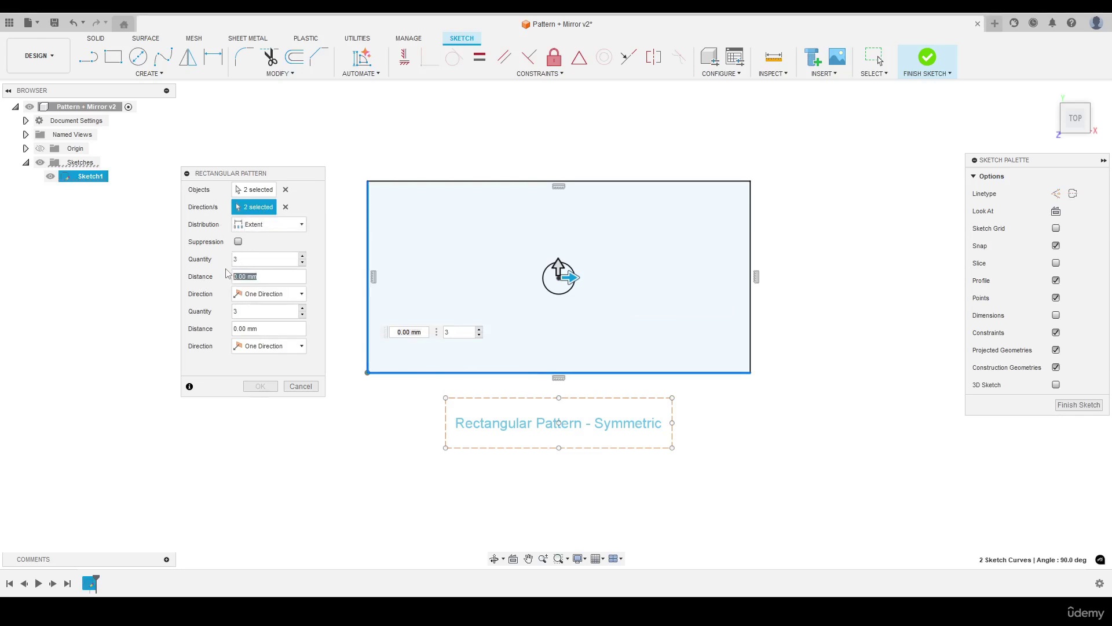
{"action": "type", "text": "100"}
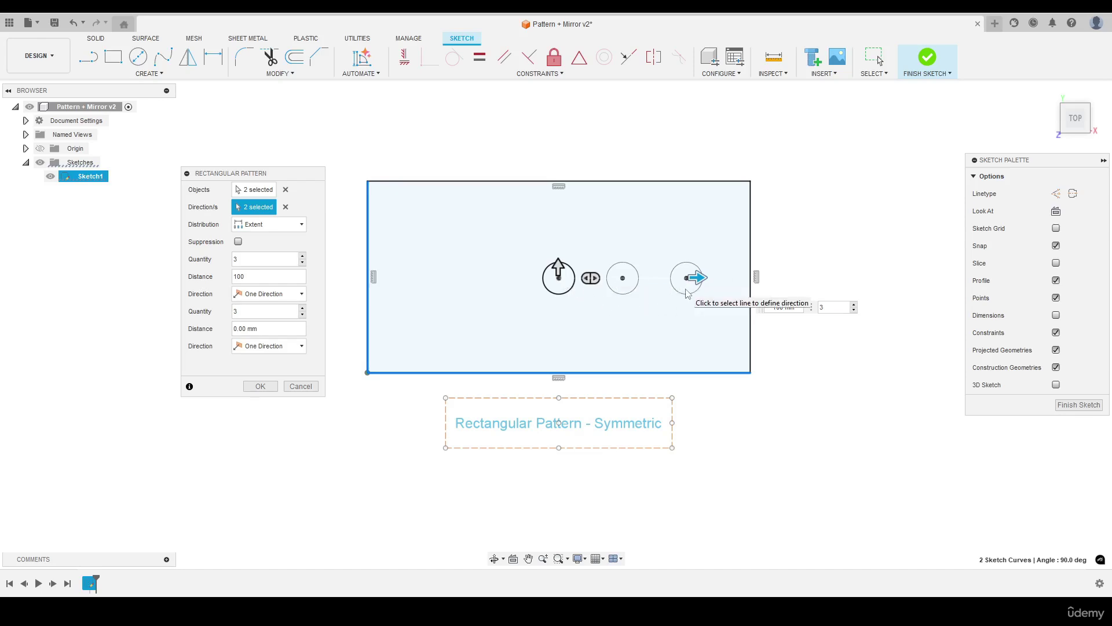
{"action": "left_click", "coordinate": [278, 293]}
{"action": "left_click", "coordinate": [269, 317]}
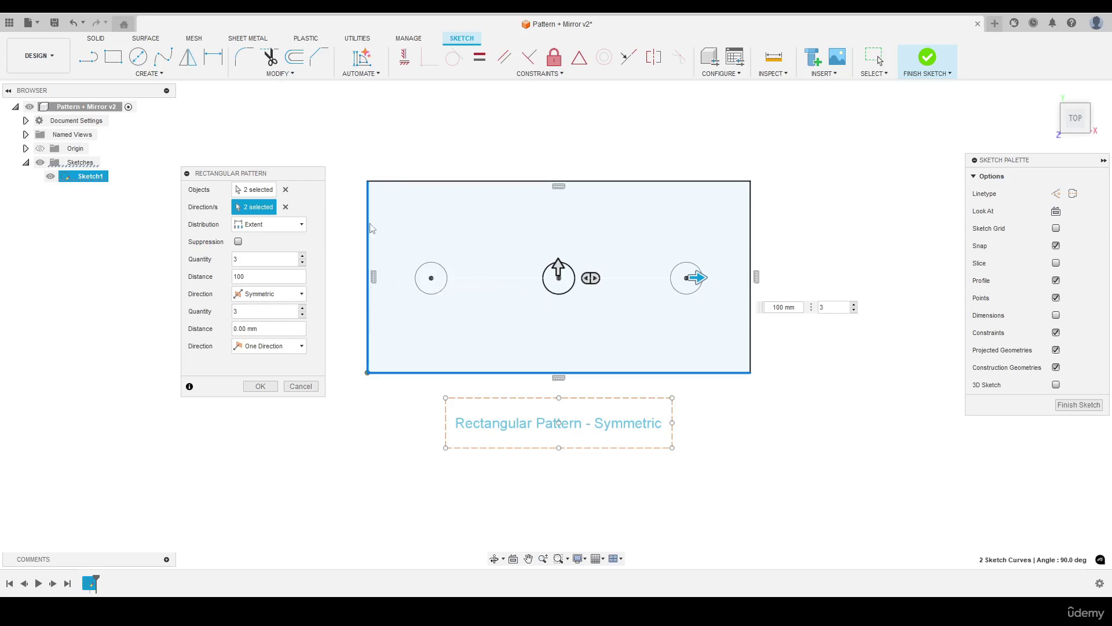
Keep 3 instances in the vertical direction, set its distance to 50 mm and make the direction Symmetric.
{"action": "left_click", "coordinate": [264, 313]}
{"action": "key", "text": "Tab"}
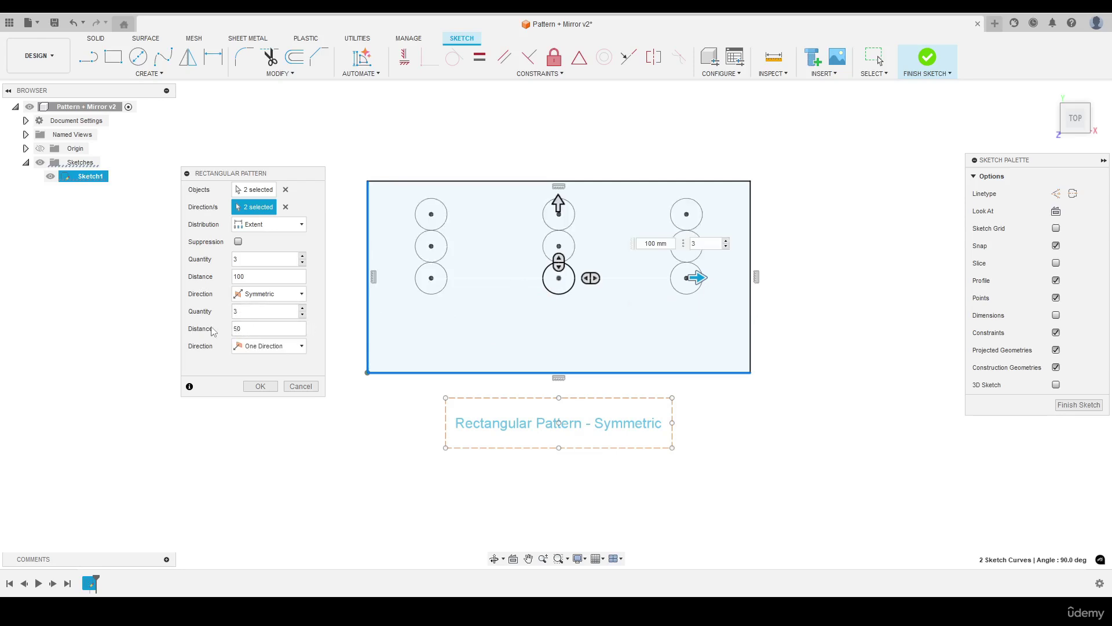
{"action": "left_click", "coordinate": [268, 346]}
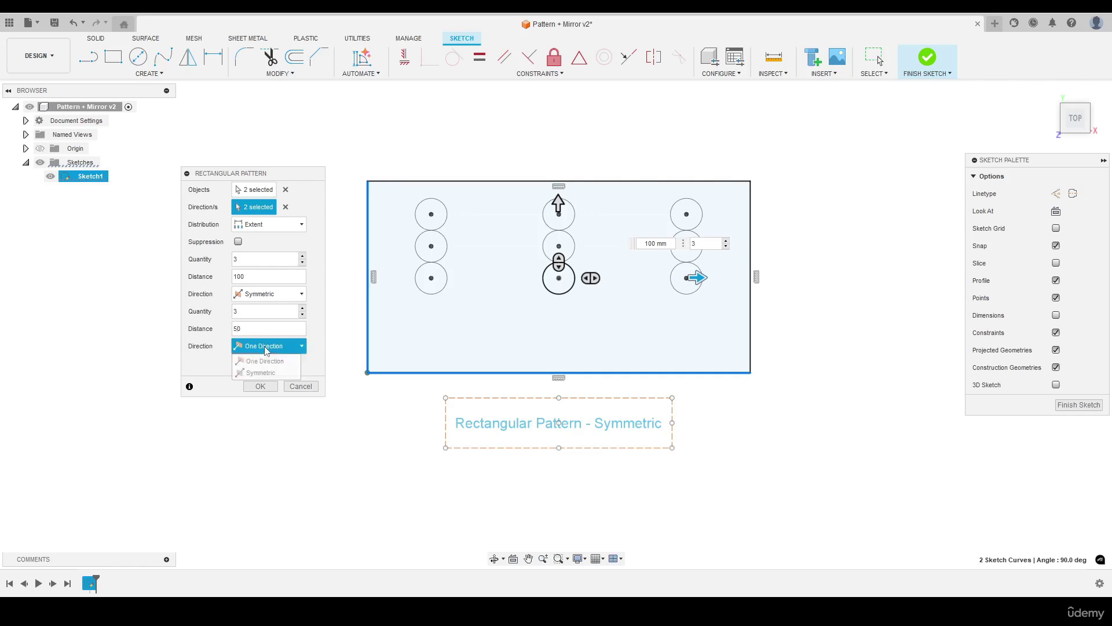
{"action": "left_click", "coordinate": [264, 373]}
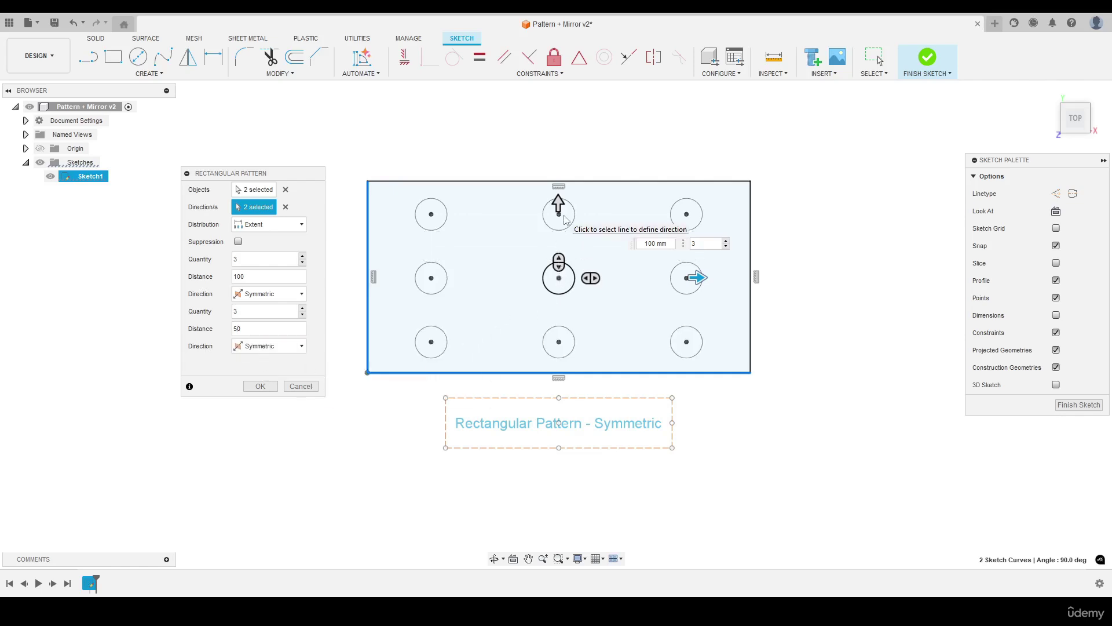
Apply the symmetric rectangular pattern.
{"action": "left_click", "coordinate": [259, 387]}
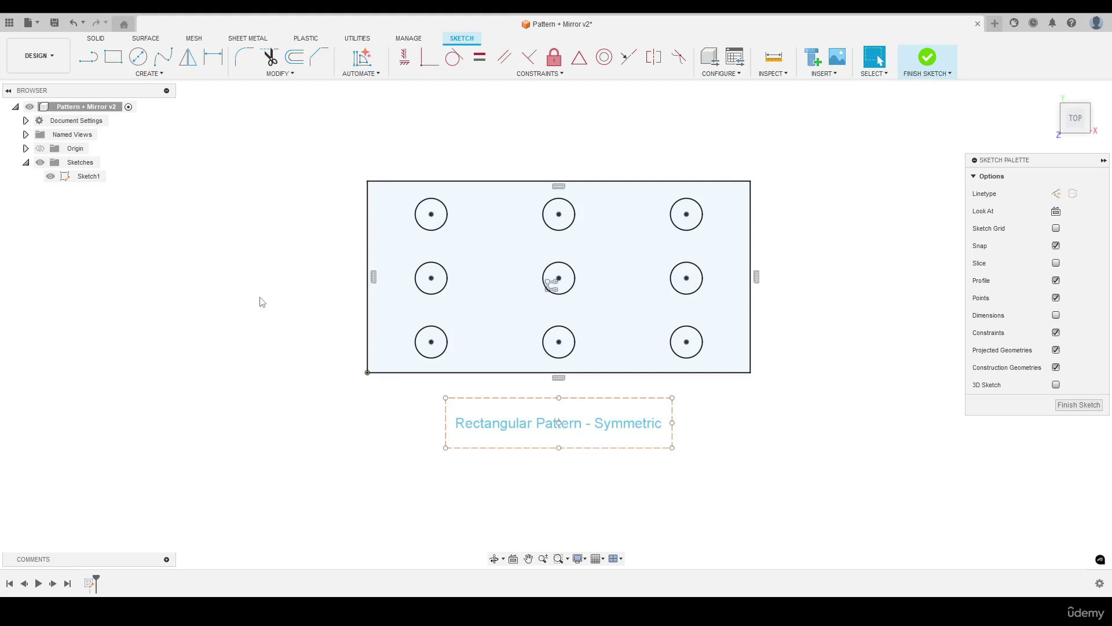
Start a circular pattern in the large Circular Pattern disc, taking the small circle and its centre point as the objects.
{"action": "left_click", "coordinate": [150, 73]}
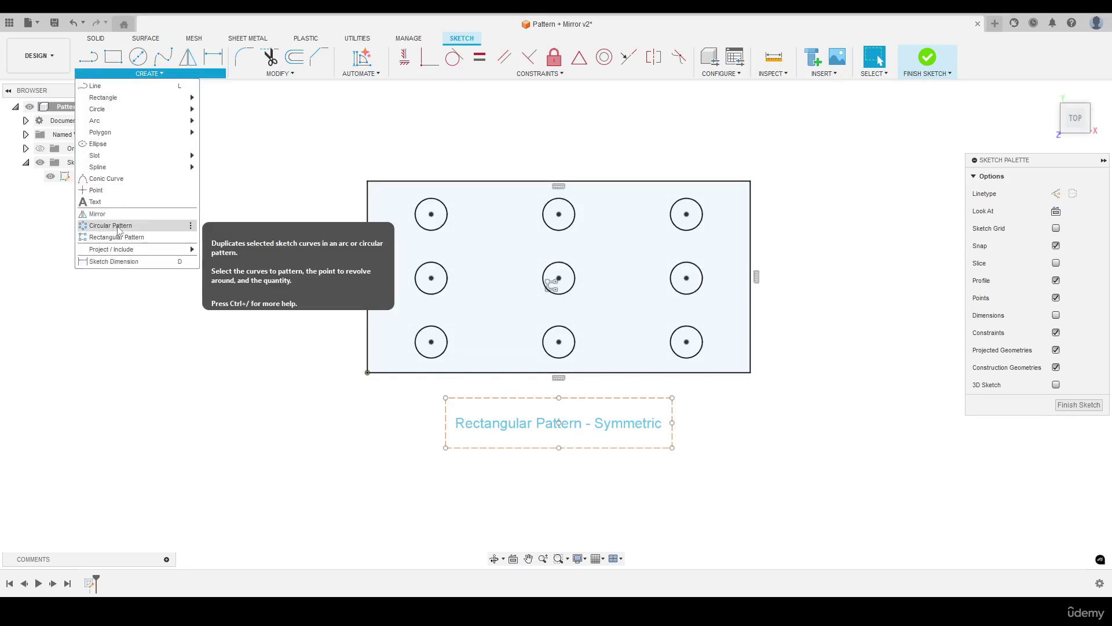
{"action": "left_click", "coordinate": [245, 208]}
{"action": "scroll", "coordinate": [249, 210], "scroll_direction": "down", "scroll_amount": 5}
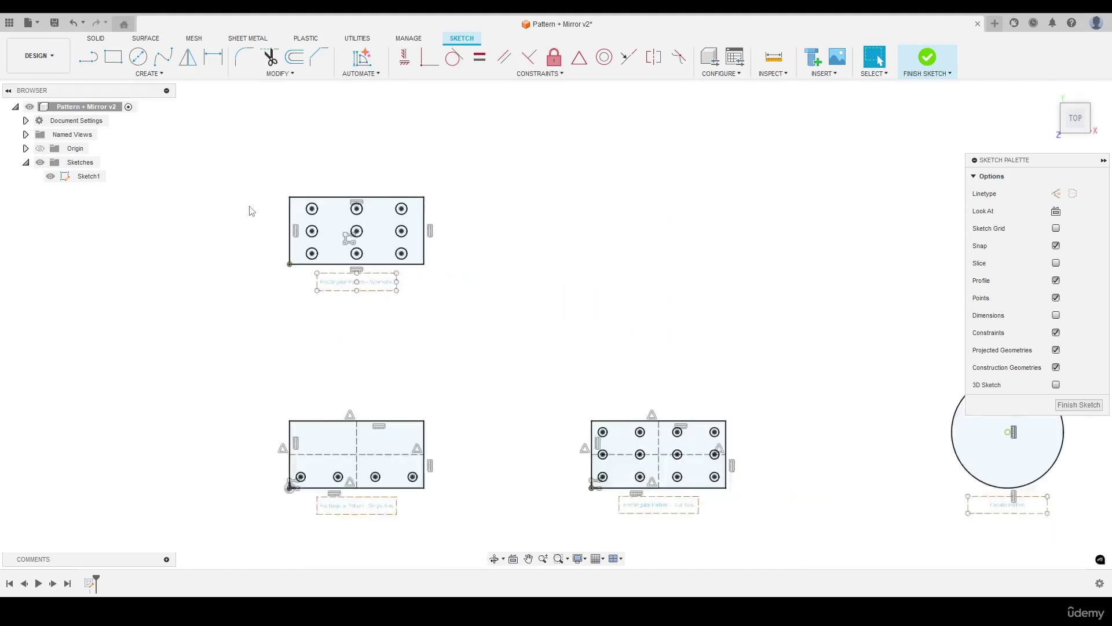
{"action": "scroll", "coordinate": [252, 210], "scroll_direction": "down", "scroll_amount": 2}
{"action": "scroll", "coordinate": [794, 371], "scroll_direction": "up", "scroll_amount": 7}
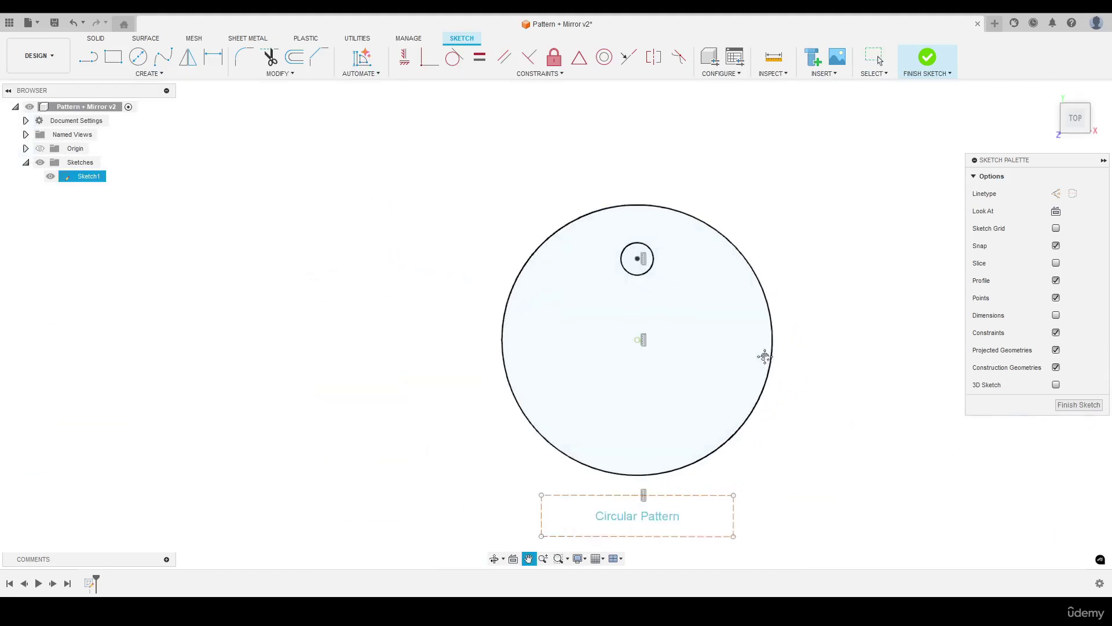
{"action": "middle_click_drag", "start_coordinate": [764, 356], "coordinate": [731, 331]}
{"action": "scroll", "coordinate": [730, 331], "scroll_direction": "up", "scroll_amount": 2}
{"action": "left_click", "coordinate": [597, 216]}
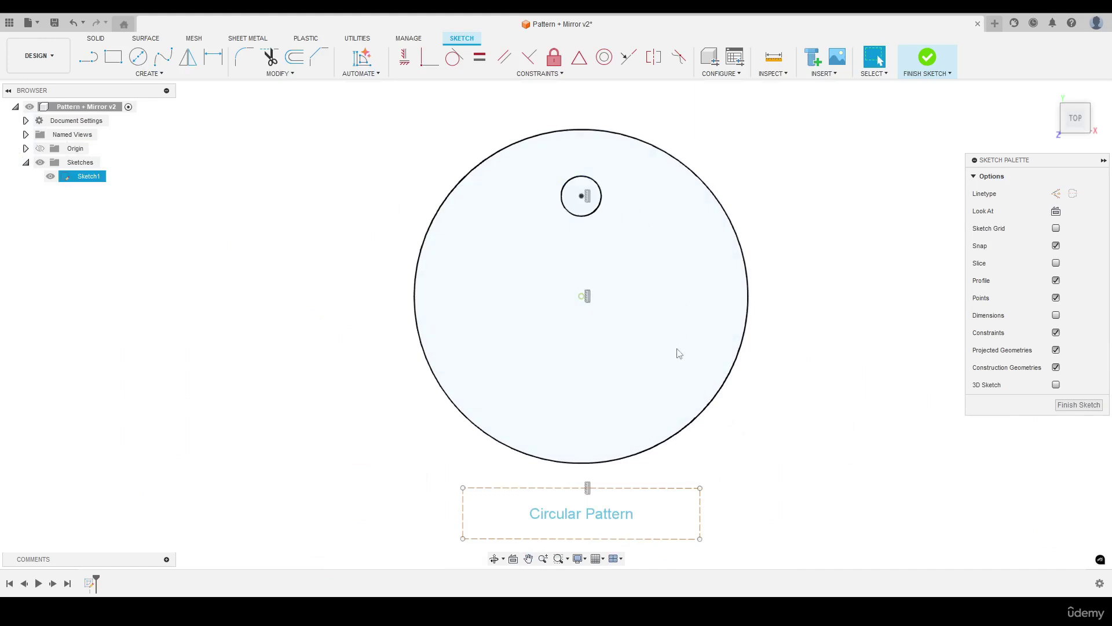
{"action": "left_click", "coordinate": [583, 297]}
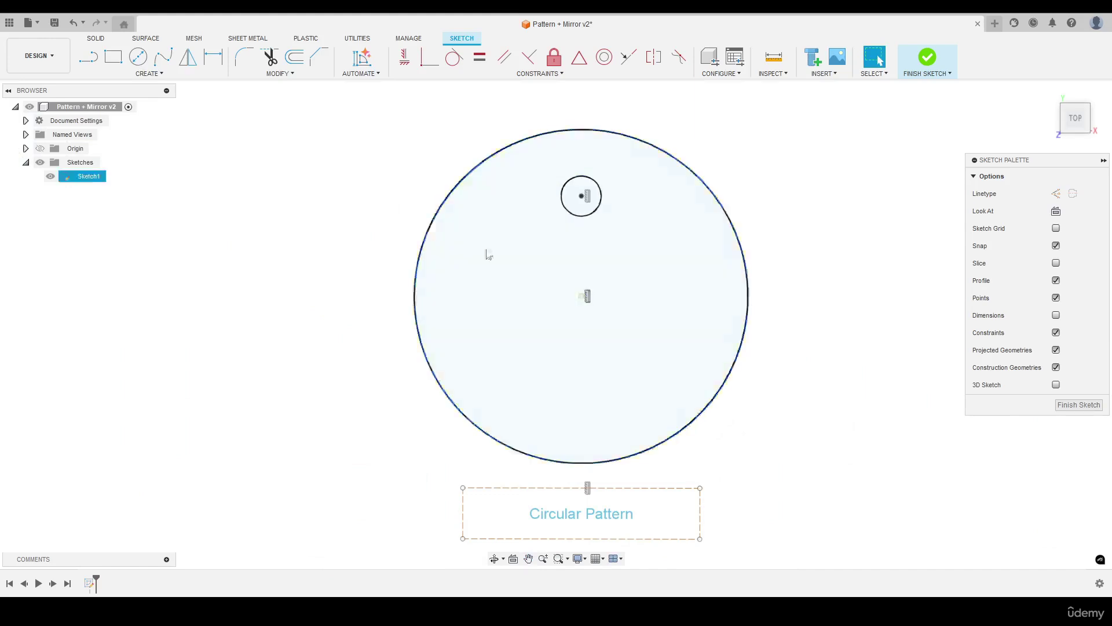
{"action": "left_click", "coordinate": [149, 73]}
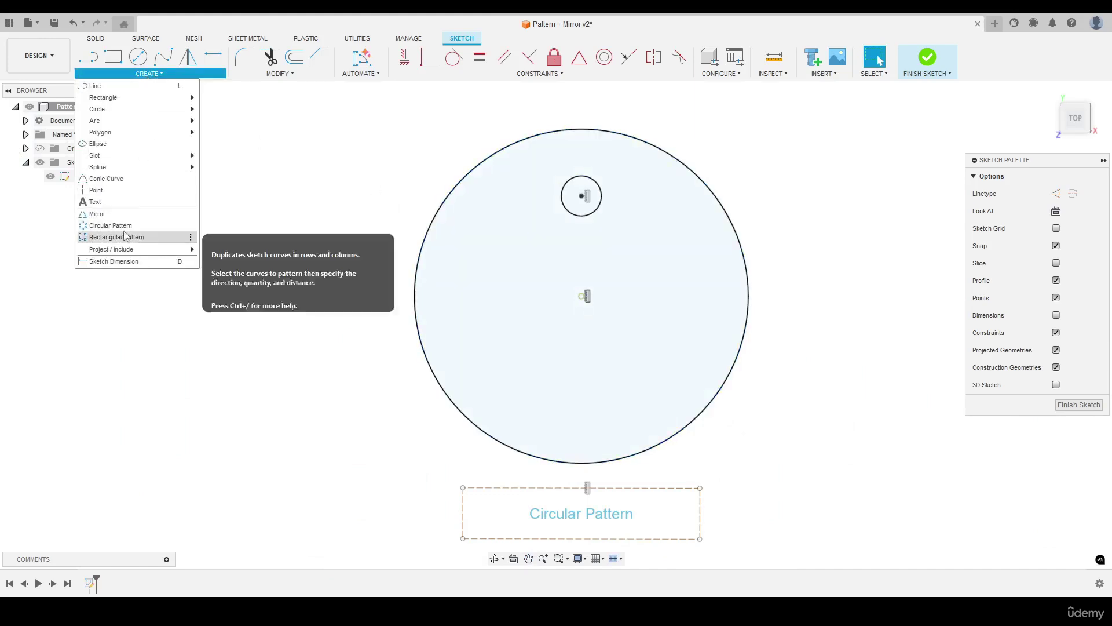
{"action": "left_click", "coordinate": [115, 226]}
{"action": "left_click_drag", "start_coordinate": [228, 226], "coordinate": [261, 152]}
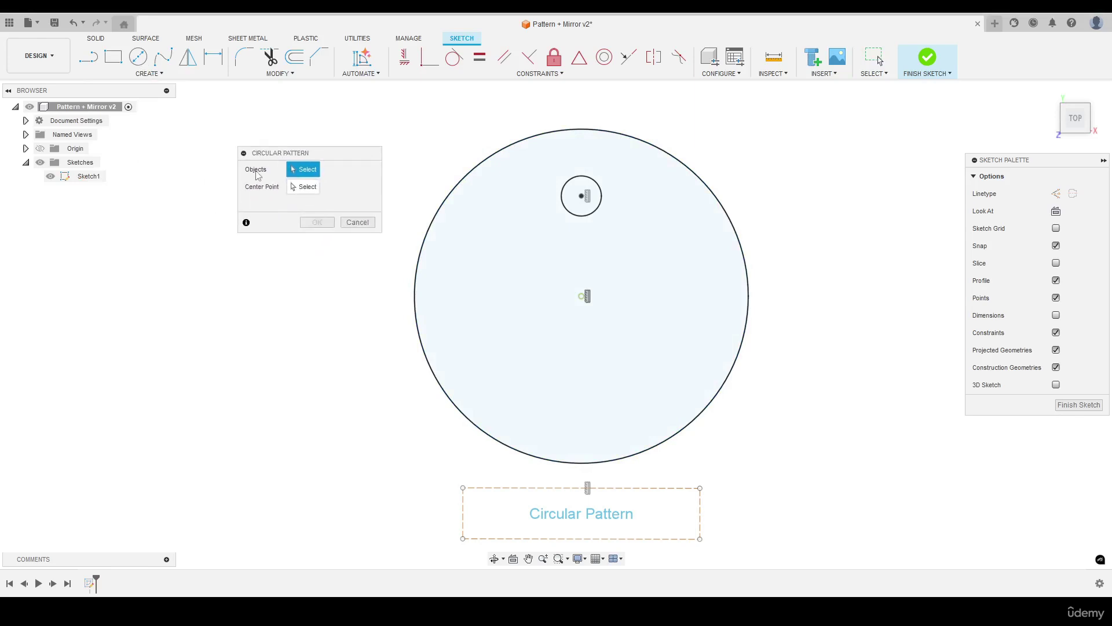
{"action": "left_click_drag", "start_coordinate": [535, 157], "coordinate": [621, 232]}
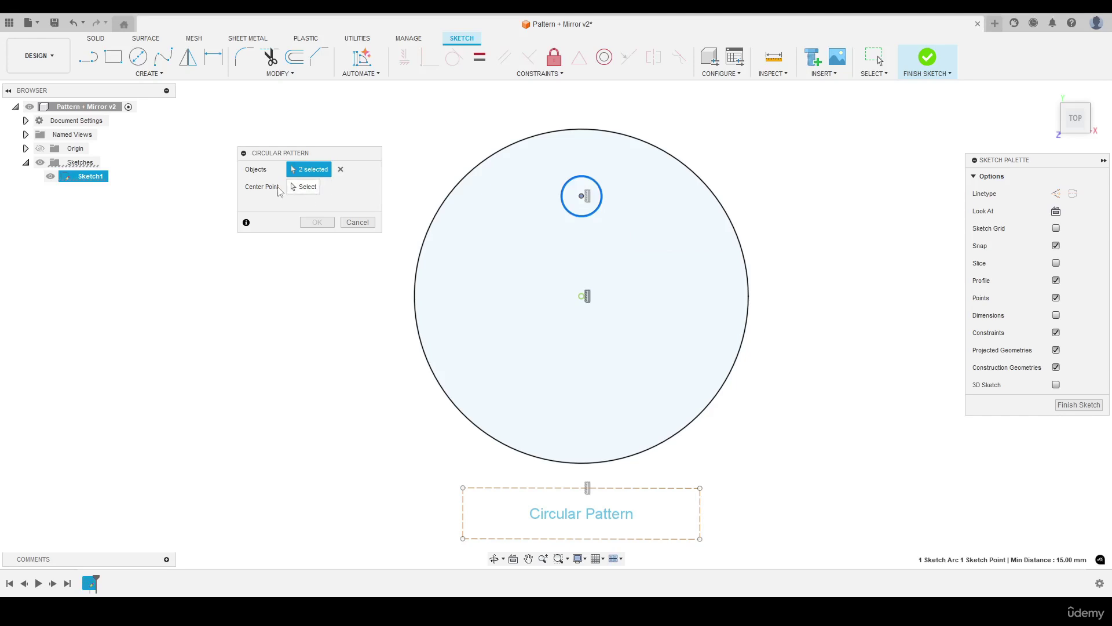
Use the large circle's centre as the pattern's centre point and set the quantity to 8.
{"action": "left_click", "coordinate": [308, 187]}
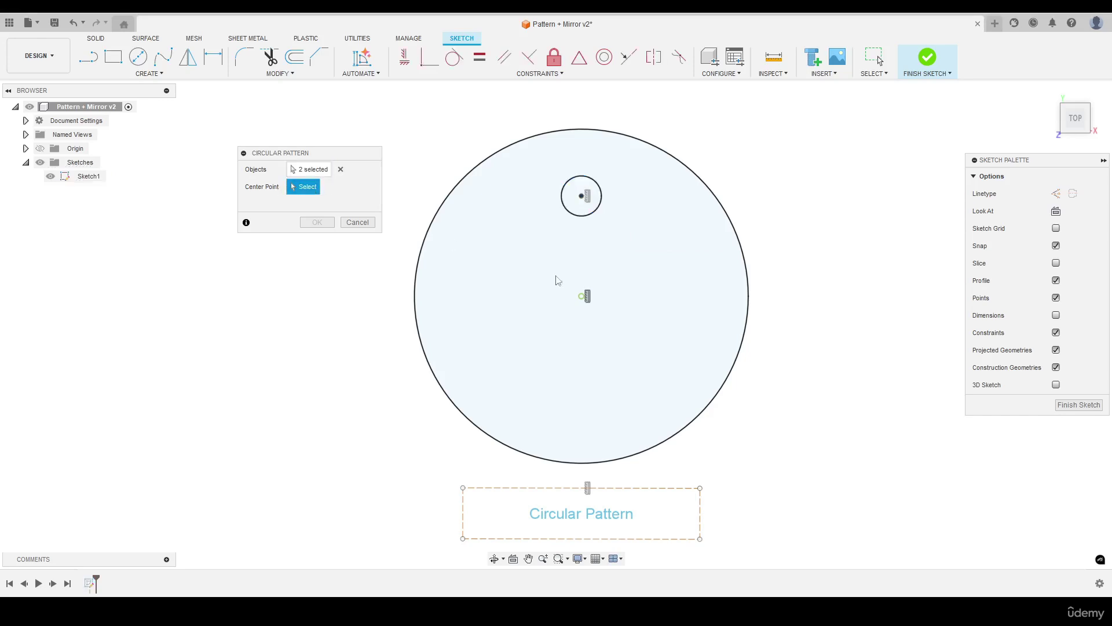
{"action": "left_click", "coordinate": [582, 298]}
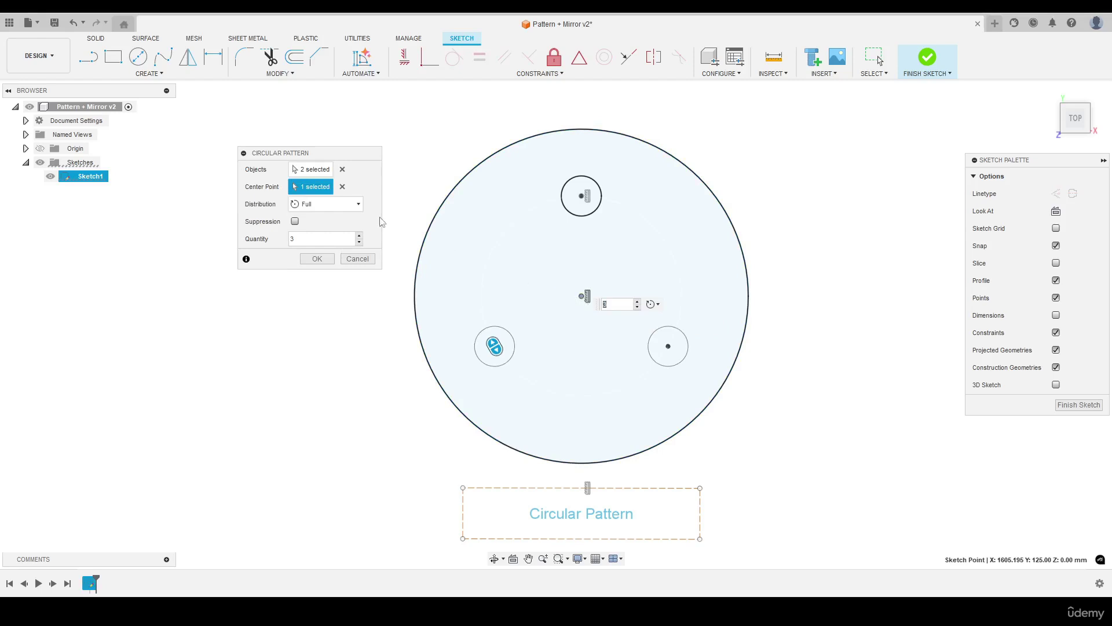
{"action": "left_click", "coordinate": [308, 239]}
{"action": "type", "text": "8"}
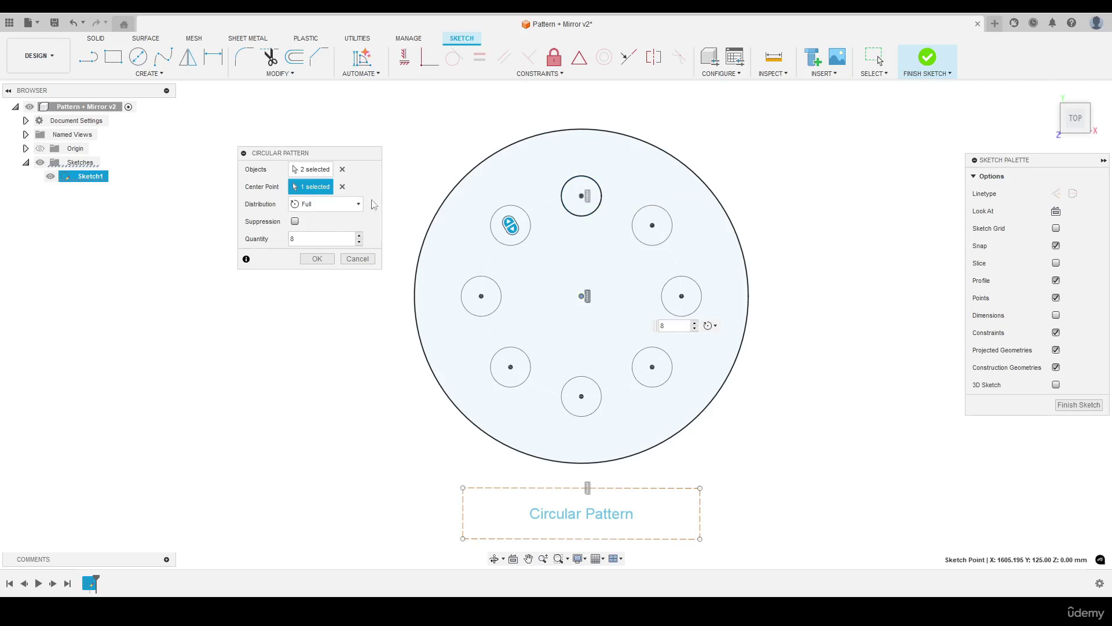
Switch the circular pattern's distribution to Partial and set its angle to 225 degrees.
{"action": "left_click", "coordinate": [336, 208]}
{"action": "left_click", "coordinate": [318, 231]}
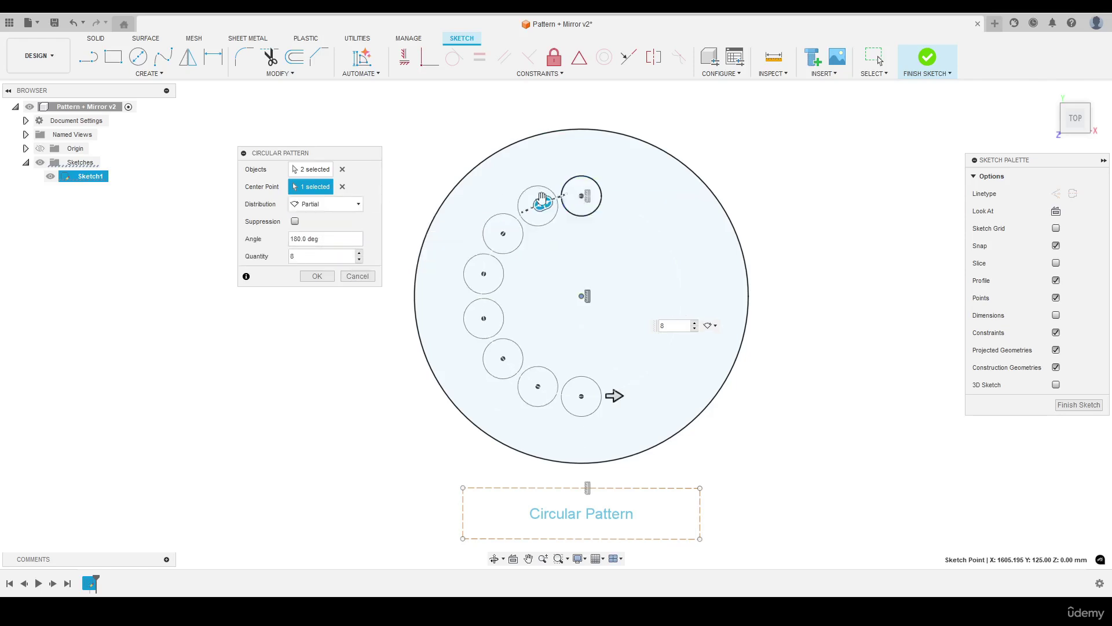
{"action": "left_click", "coordinate": [306, 240]}
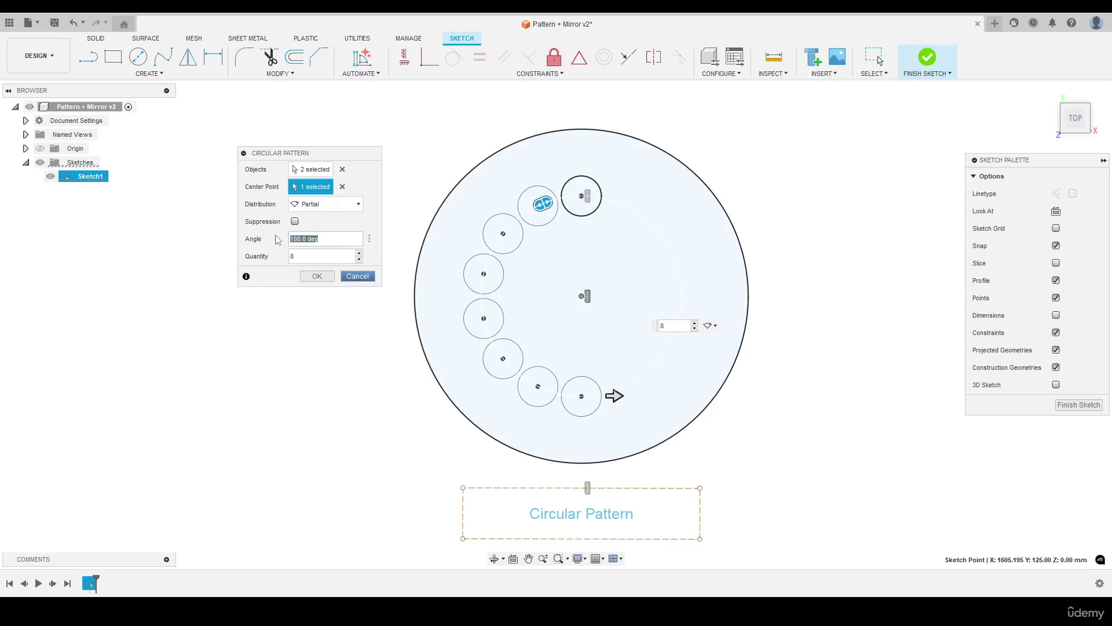
{"action": "type", "text": "225"}
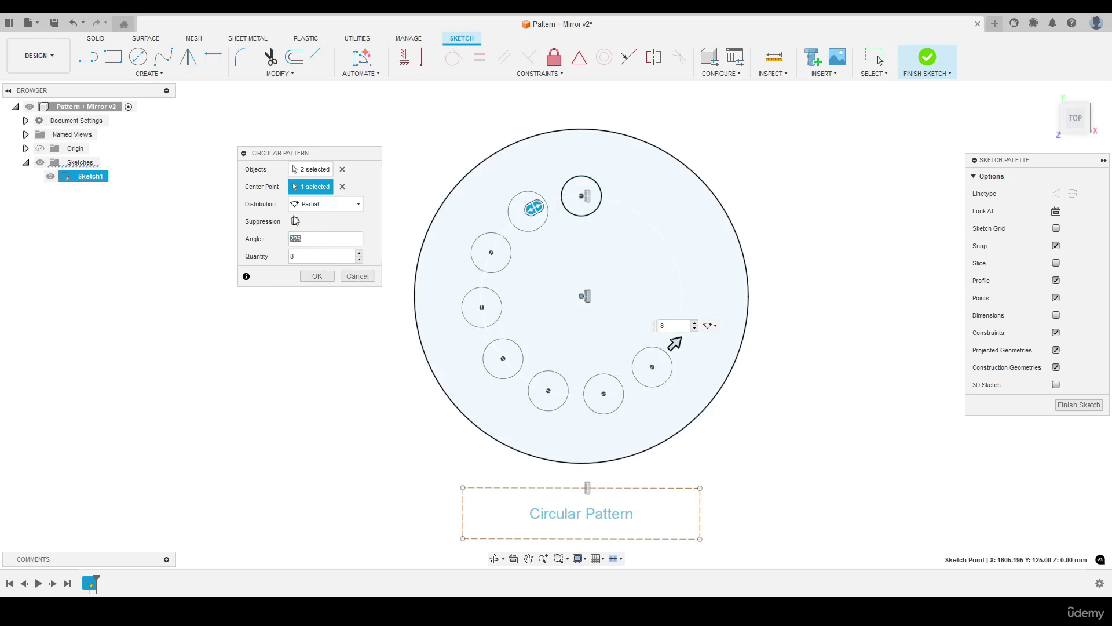
Switch the circular pattern's distribution to Symmetric with an angle of 180 degrees and a quantity of 5.
{"action": "left_click", "coordinate": [315, 204]}
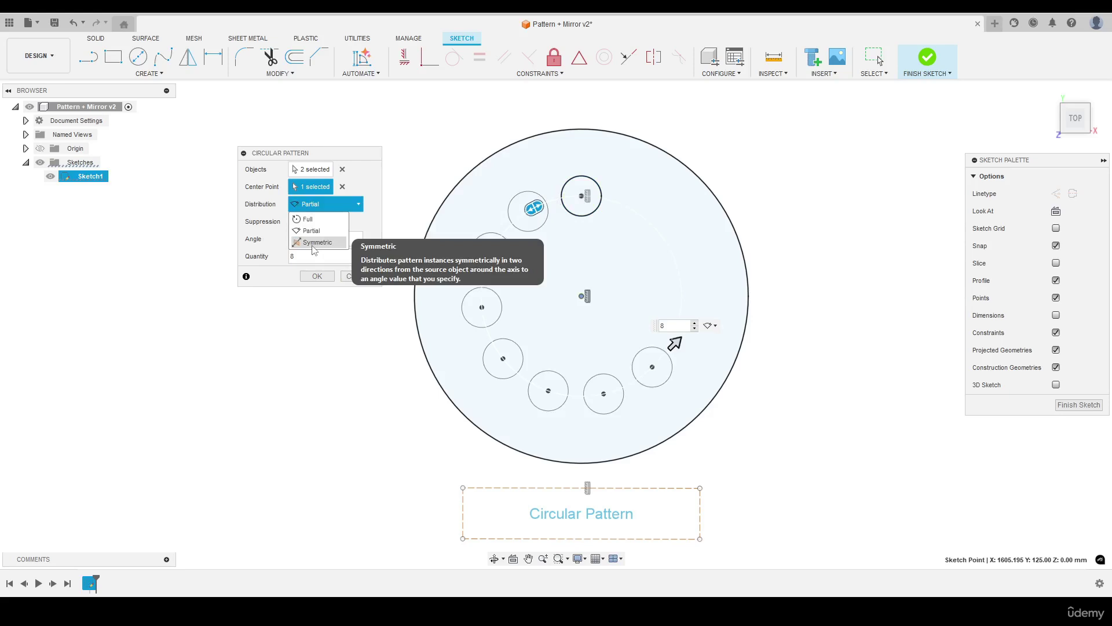
{"action": "left_click", "coordinate": [313, 242]}
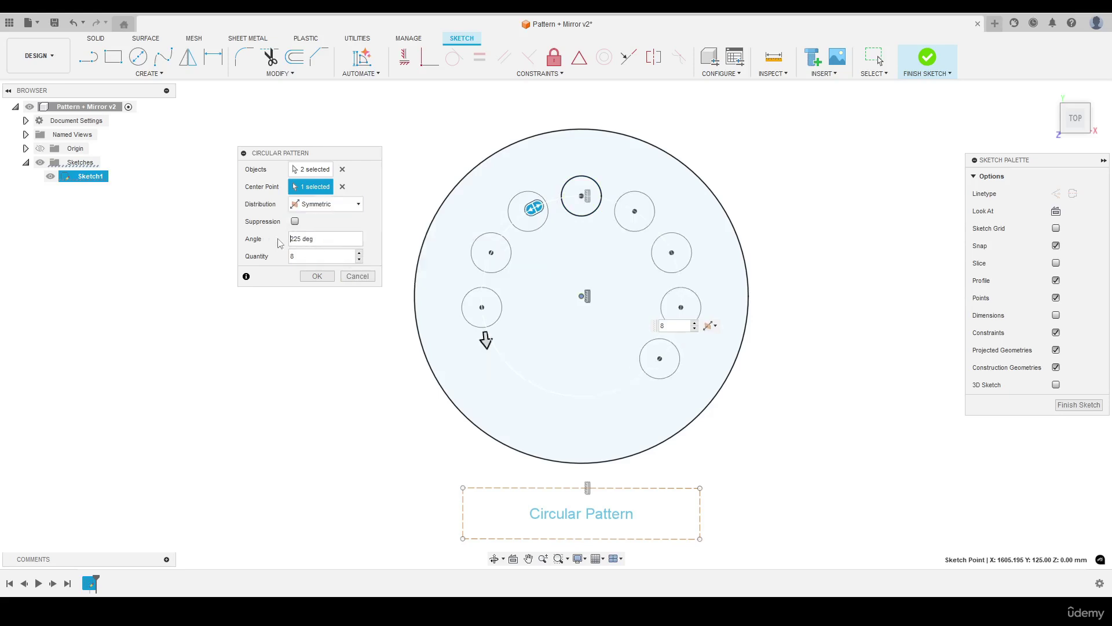
{"action": "double_click", "coordinate": [295, 238]}
{"action": "type", "text": "180"}
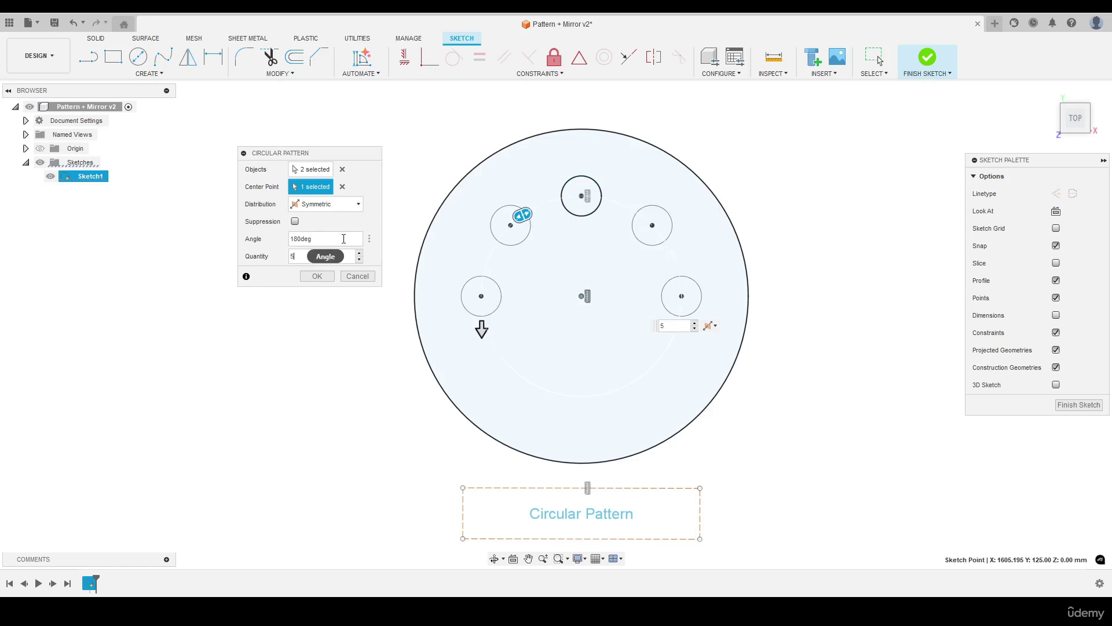
Try the symmetric circular pattern at an angle of 270 degrees and then at 90 degrees.
{"action": "double_click", "coordinate": [310, 239]}
{"action": "type", "text": "2"}
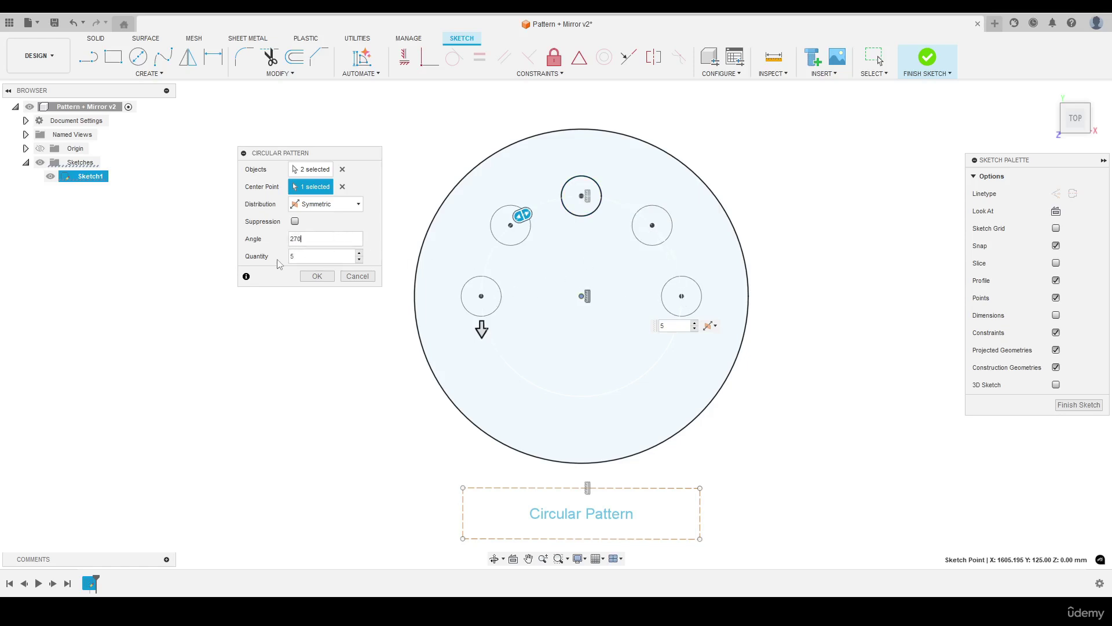
{"action": "type", "text": "70"}
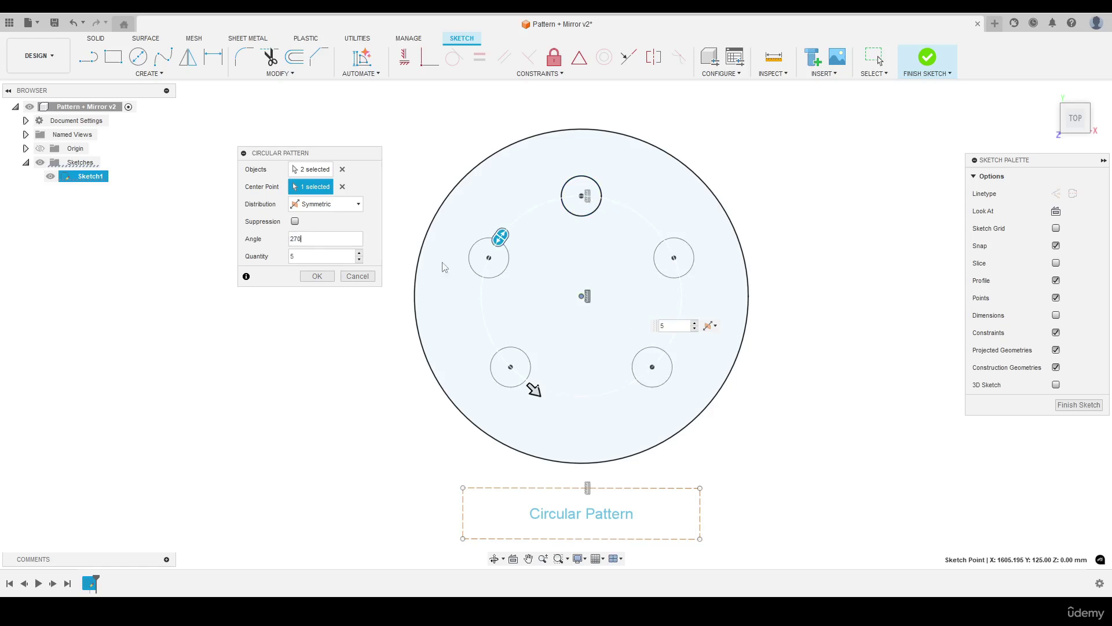
{"action": "double_click", "coordinate": [295, 239]}
{"action": "type", "text": "90"}
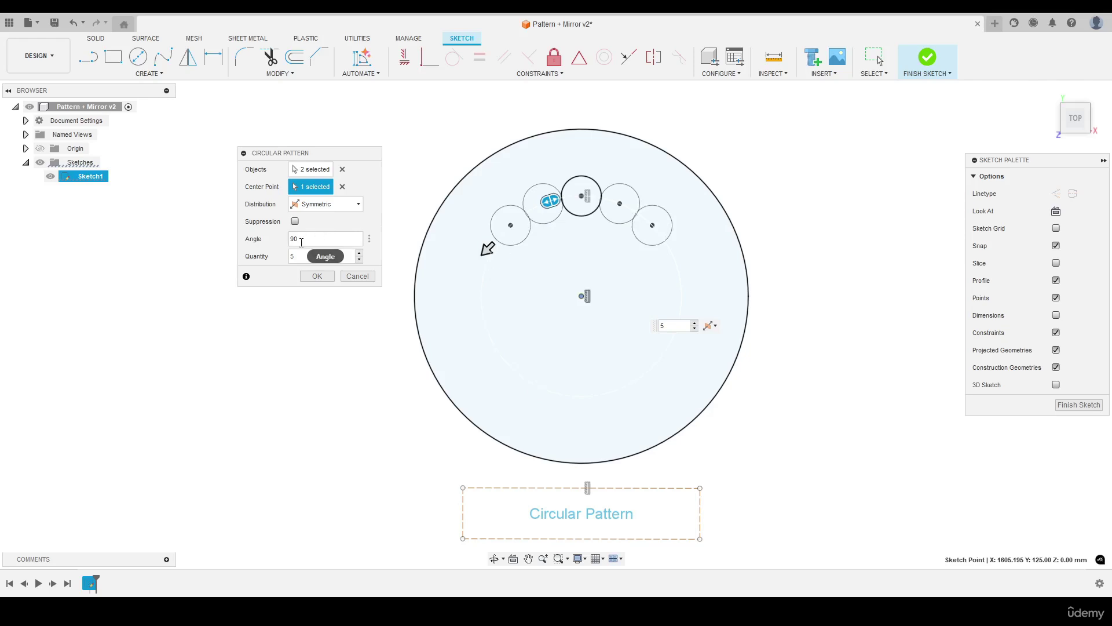
Set the circular pattern's distribution back to Full with a quantity of 8.
{"action": "left_click", "coordinate": [325, 209]}
{"action": "left_click", "coordinate": [321, 221]}
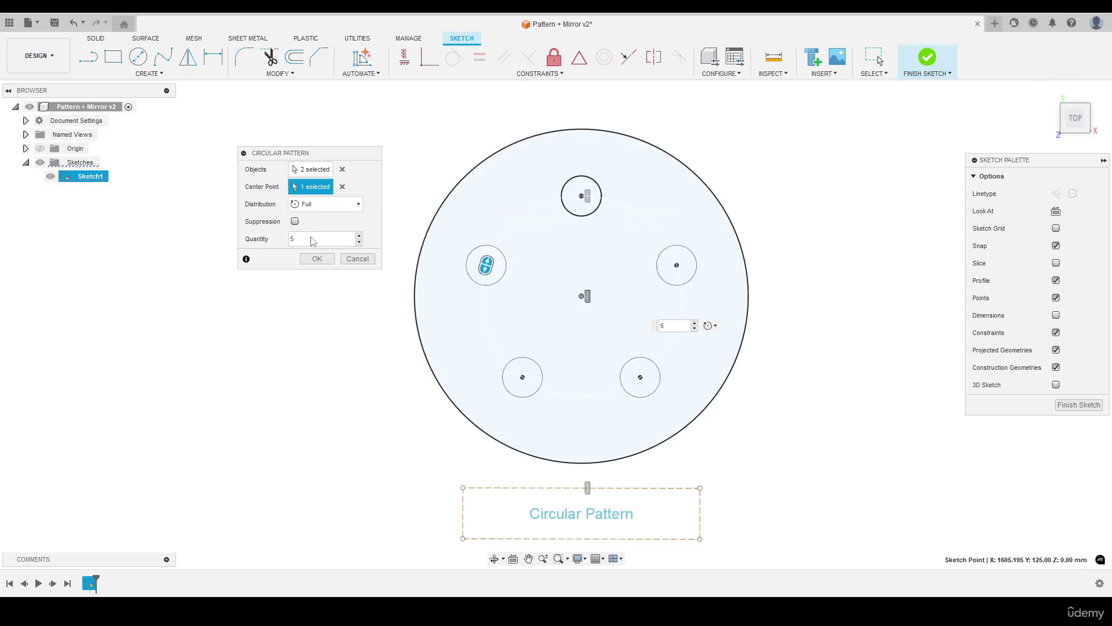
{"action": "type", "text": "8"}
Enable Suppression, exclude the upper-right, lower-right and lower-left instances, and apply the circular pattern.
{"action": "left_click", "coordinate": [295, 221]}
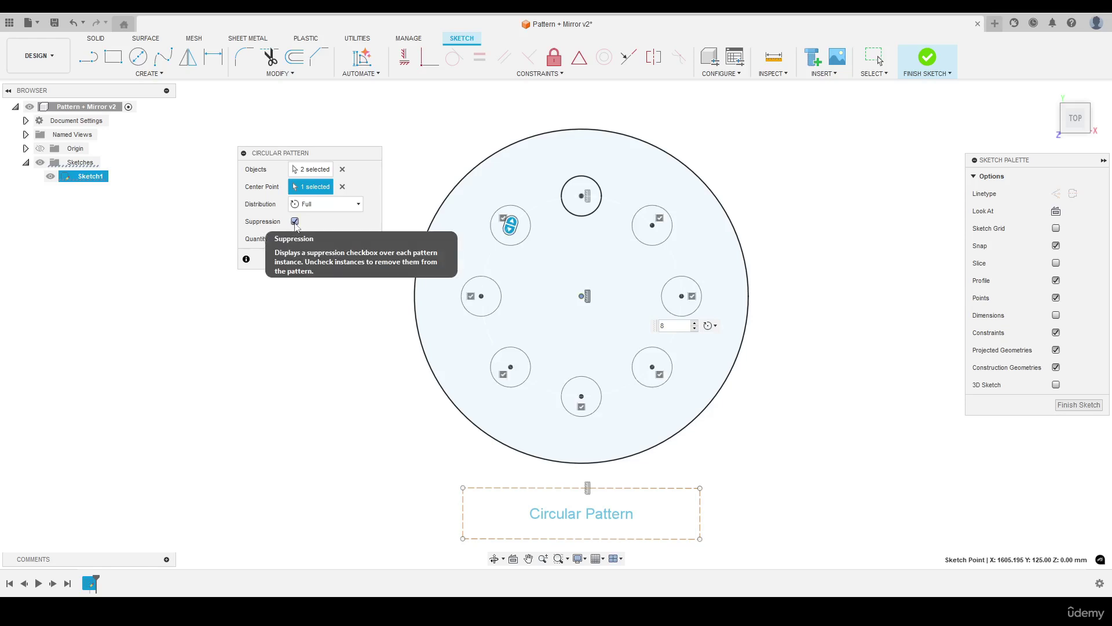
{"action": "left_click", "coordinate": [659, 218]}
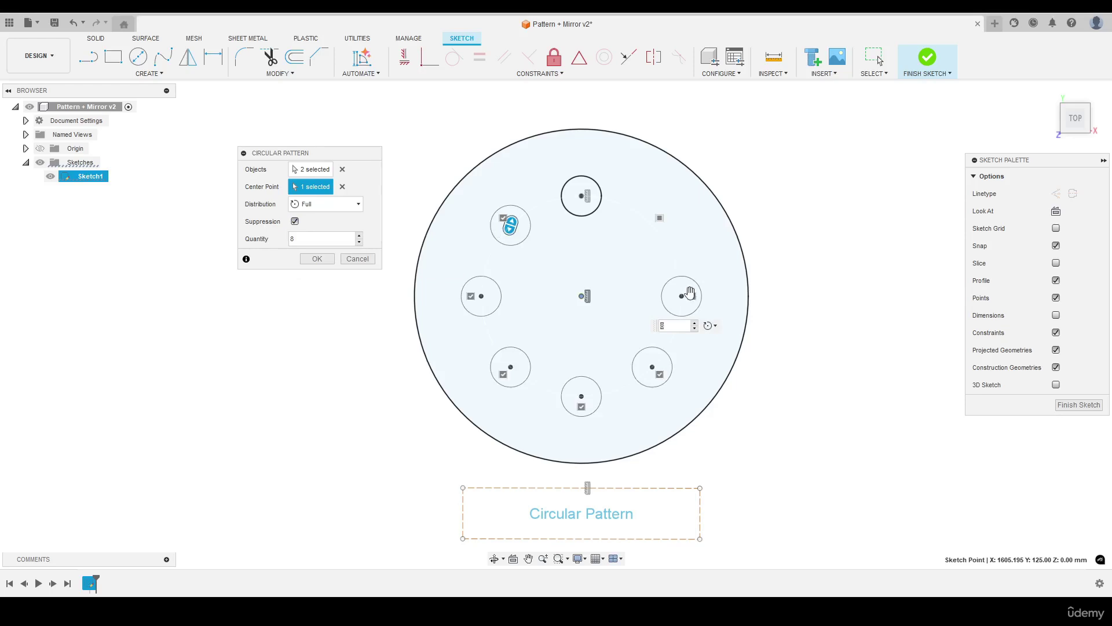
{"action": "left_click", "coordinate": [659, 374]}
{"action": "left_click", "coordinate": [317, 258]}
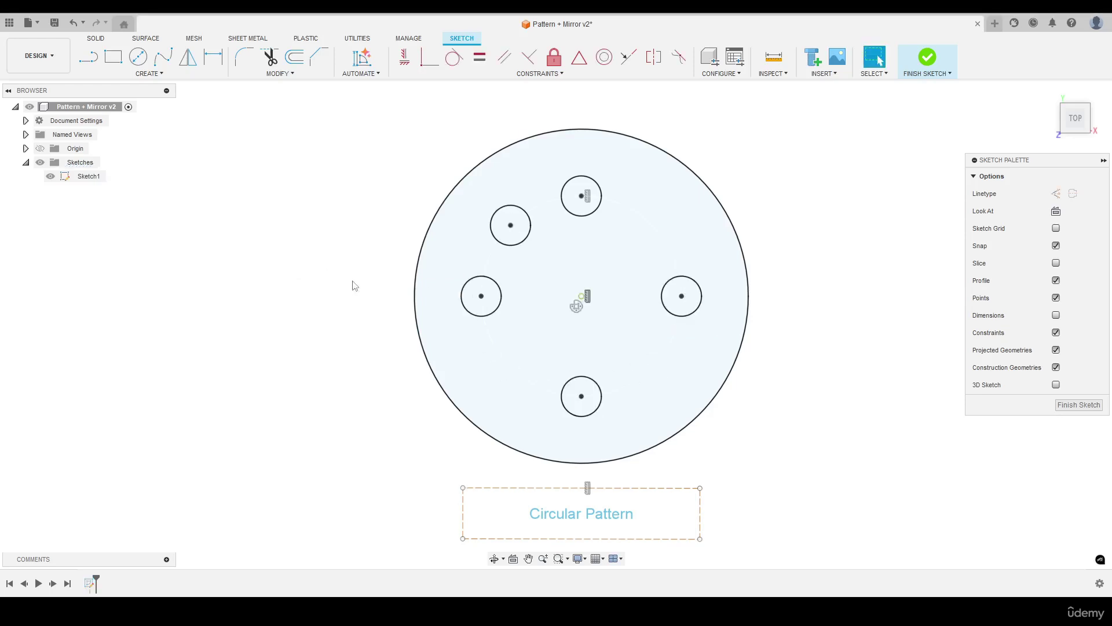
Edit the circular pattern and restore its three suppressed instances.
{"action": "double_click", "coordinate": [577, 308]}
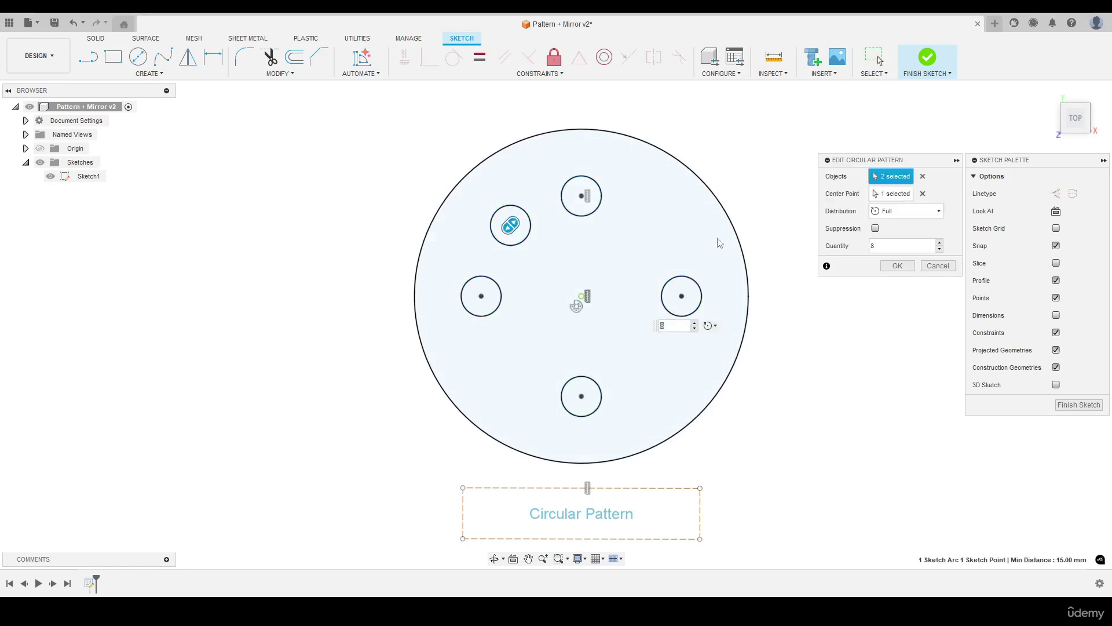
{"action": "left_click_drag", "start_coordinate": [848, 161], "coordinate": [277, 190]}
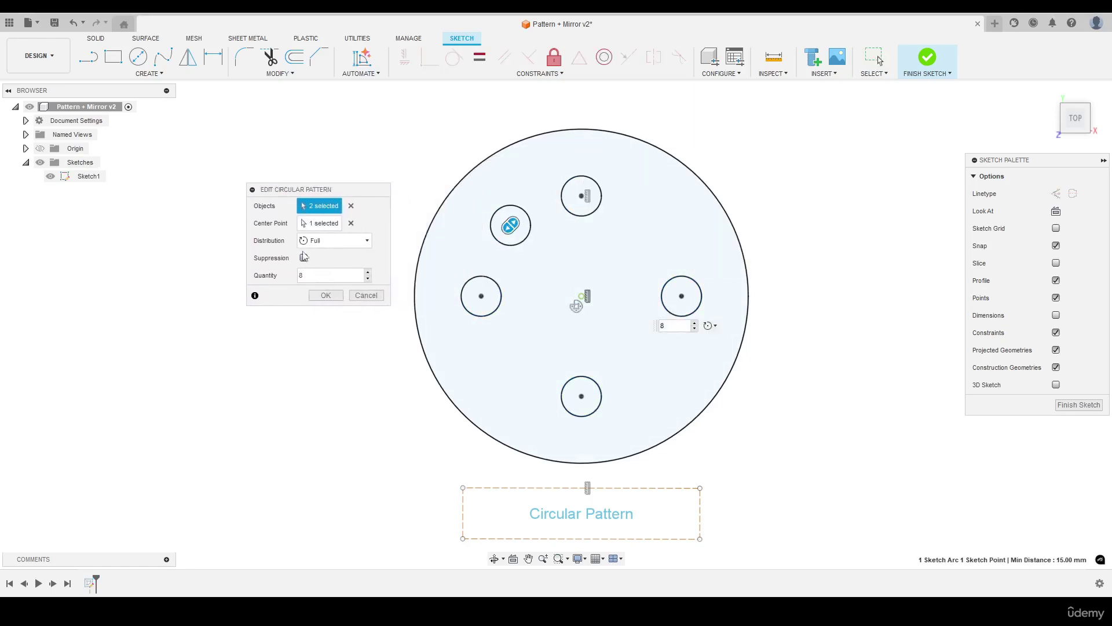
{"action": "left_click", "coordinate": [325, 241]}
{"action": "left_click", "coordinate": [326, 241]}
{"action": "left_click", "coordinate": [304, 257]}
{"action": "left_click", "coordinate": [659, 219]}
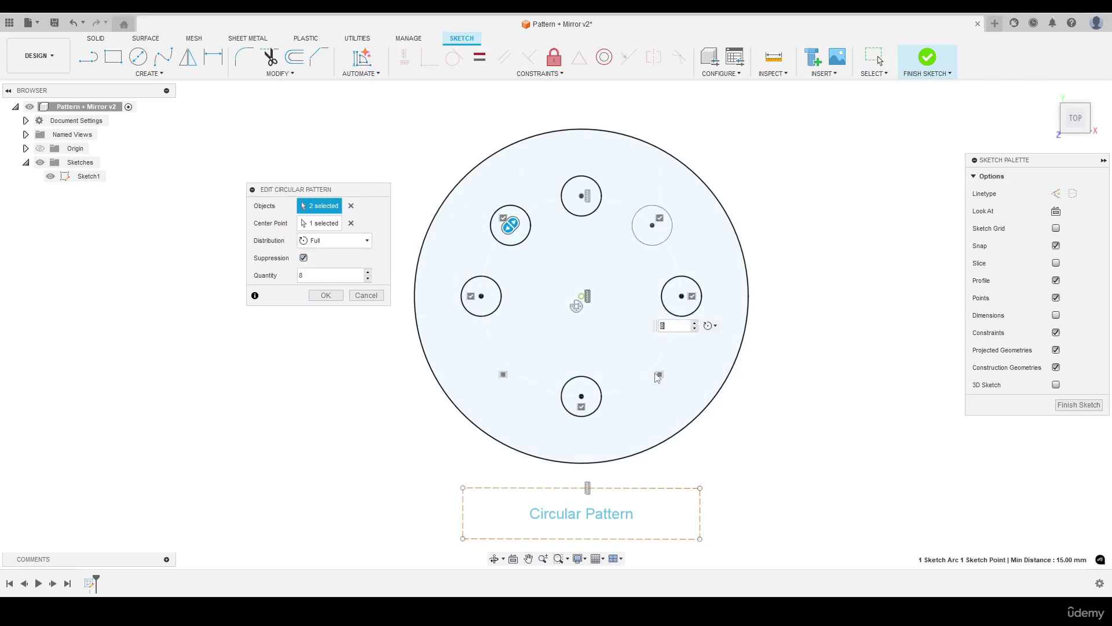
{"action": "left_click", "coordinate": [660, 375]}
{"action": "left_click", "coordinate": [503, 375]}
{"action": "left_click", "coordinate": [327, 296]}
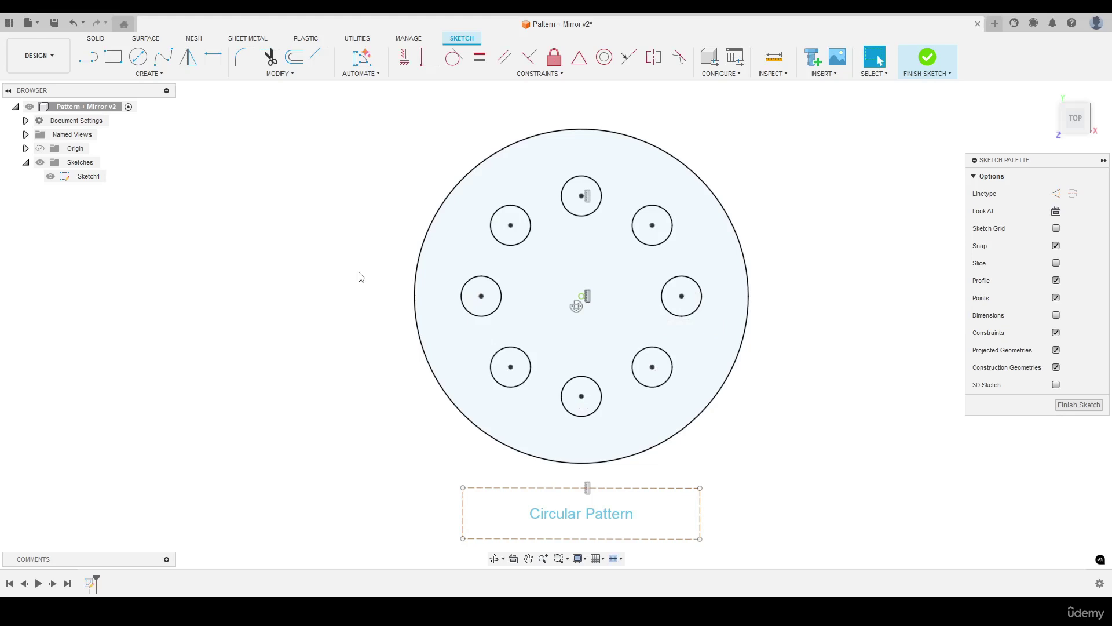
Start a mirror in the Mirror rectangle, taking the upper-left circle and its centre point as the objects.
{"action": "scroll", "coordinate": [329, 224], "scroll_direction": "down", "scroll_amount": 1}
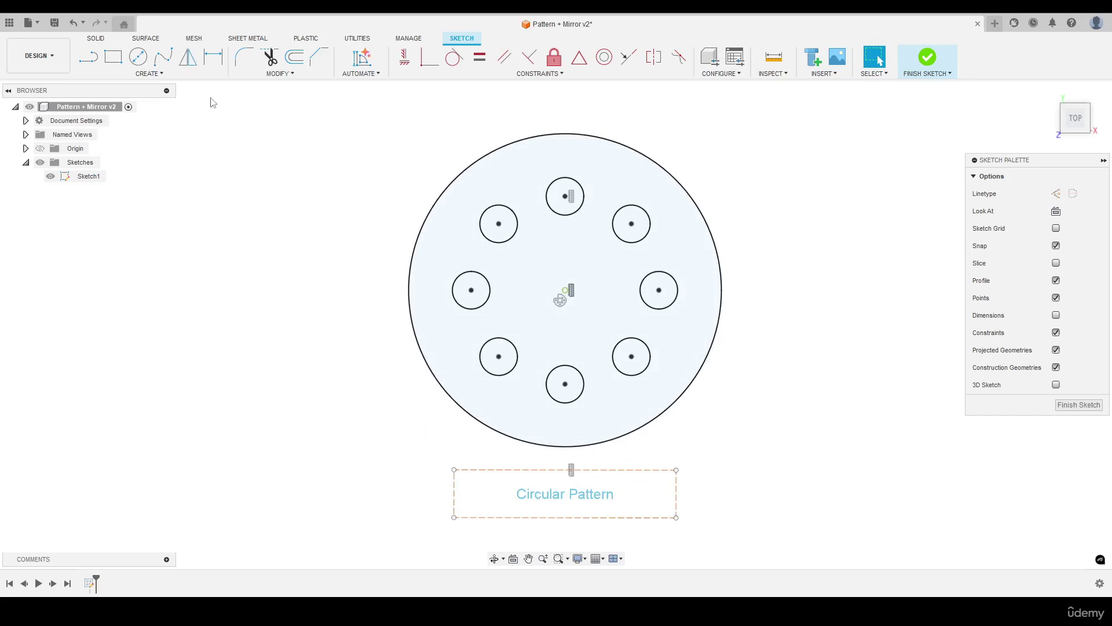
{"action": "left_click", "coordinate": [162, 74]}
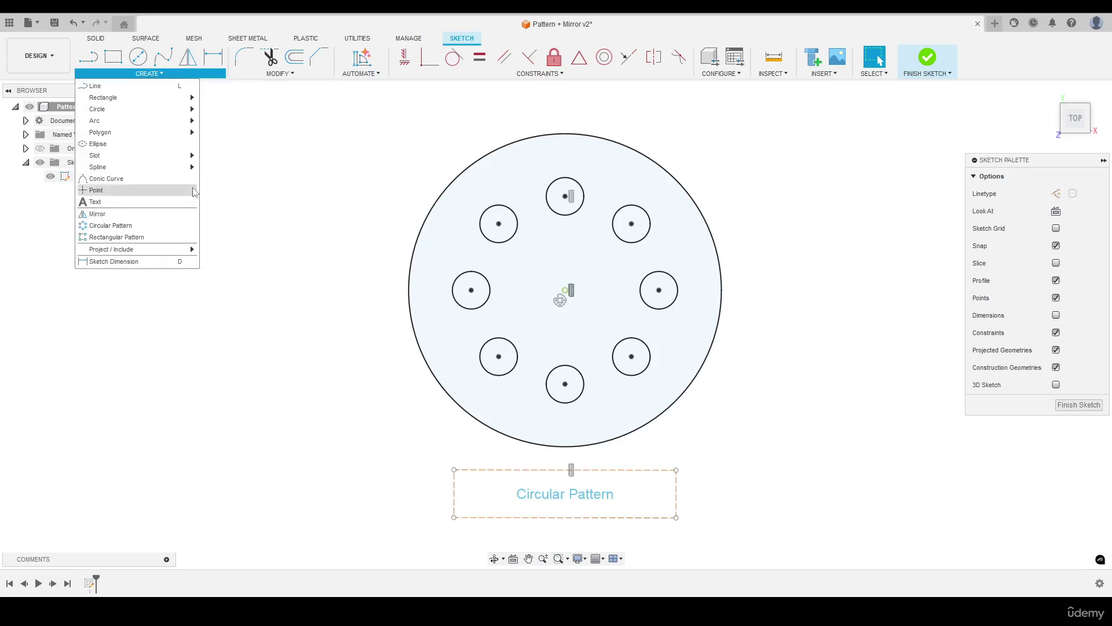
{"action": "scroll", "coordinate": [237, 177], "scroll_direction": "down", "scroll_amount": 8}
{"action": "scroll", "coordinate": [498, 179], "scroll_direction": "up", "scroll_amount": 10}
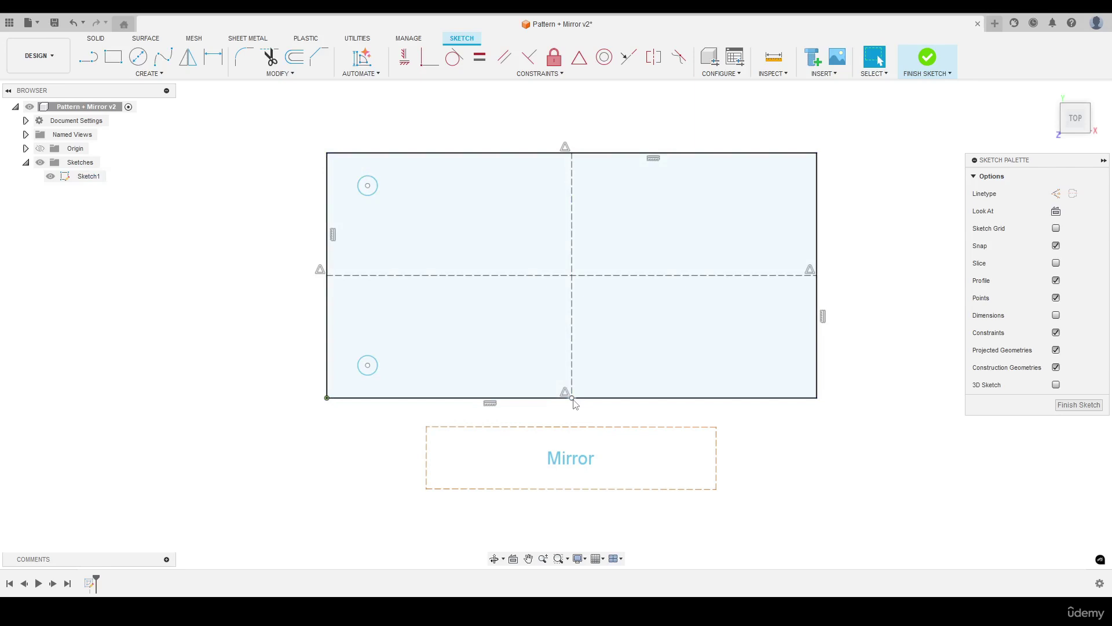
{"action": "left_click", "coordinate": [188, 56]}
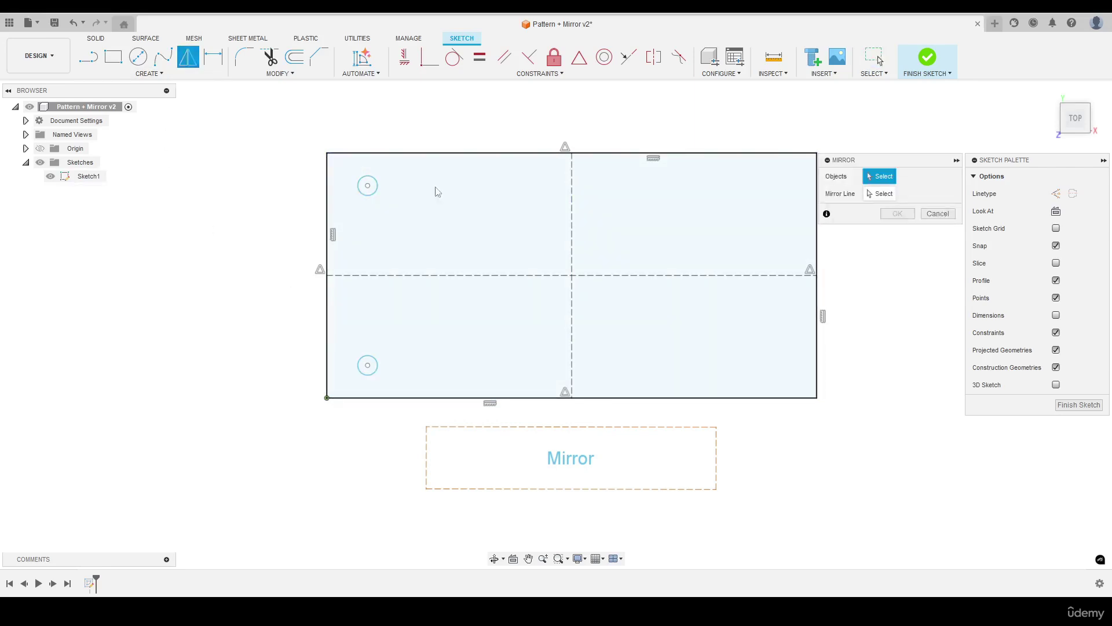
{"action": "mouse_move", "coordinate": [892, 166]}
{"action": "left_mouse_down"}
{"action": "mouse_move", "coordinate": [279, 170]}
{"action": "mouse_move", "coordinate": [232, 200]}
{"action": "left_mouse_up"}
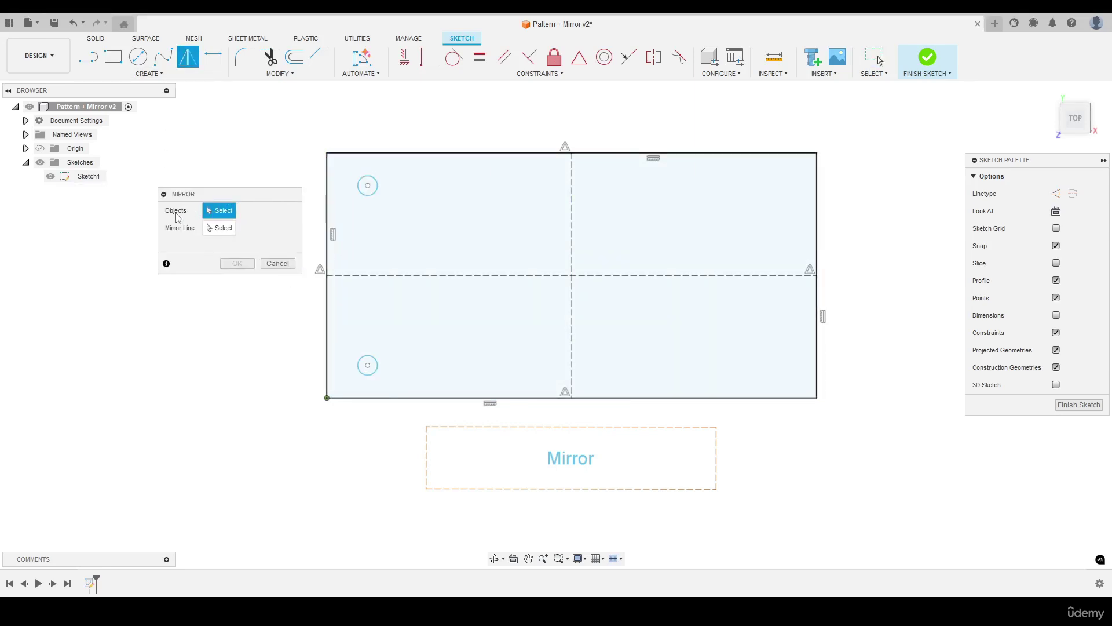
{"action": "left_click_drag", "start_coordinate": [340, 165], "coordinate": [399, 223]}
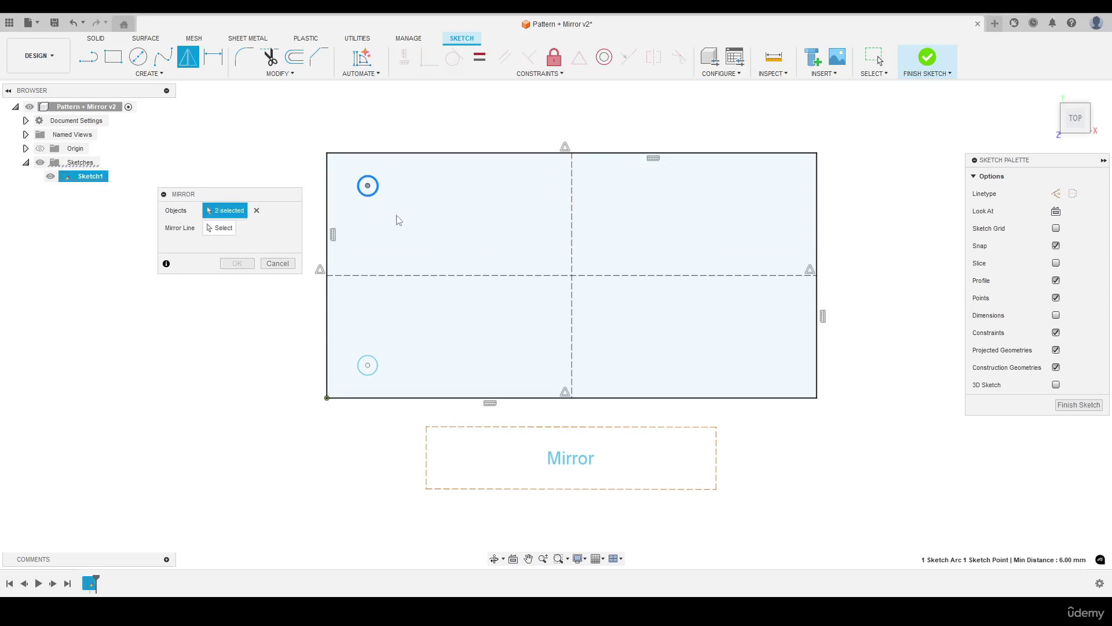
Add the lower-left circle with its centre point to the mirror objects and mirror both circles across the rectangle's vertical construction line.
{"action": "left_click_drag", "start_coordinate": [344, 342], "coordinate": [393, 384]}
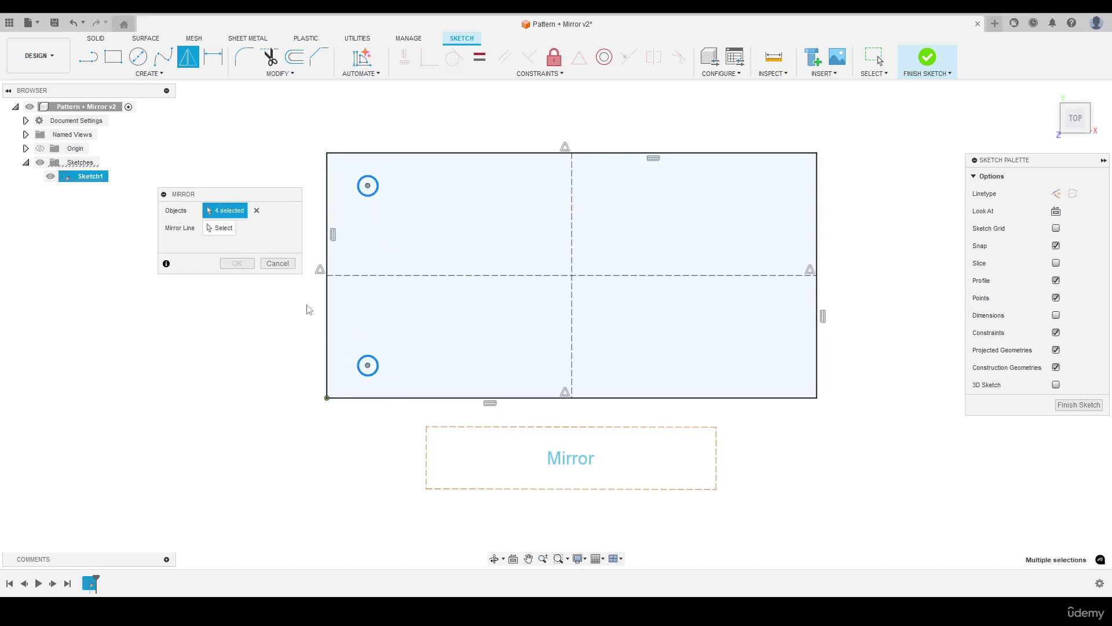
{"action": "left_click", "coordinate": [224, 230]}
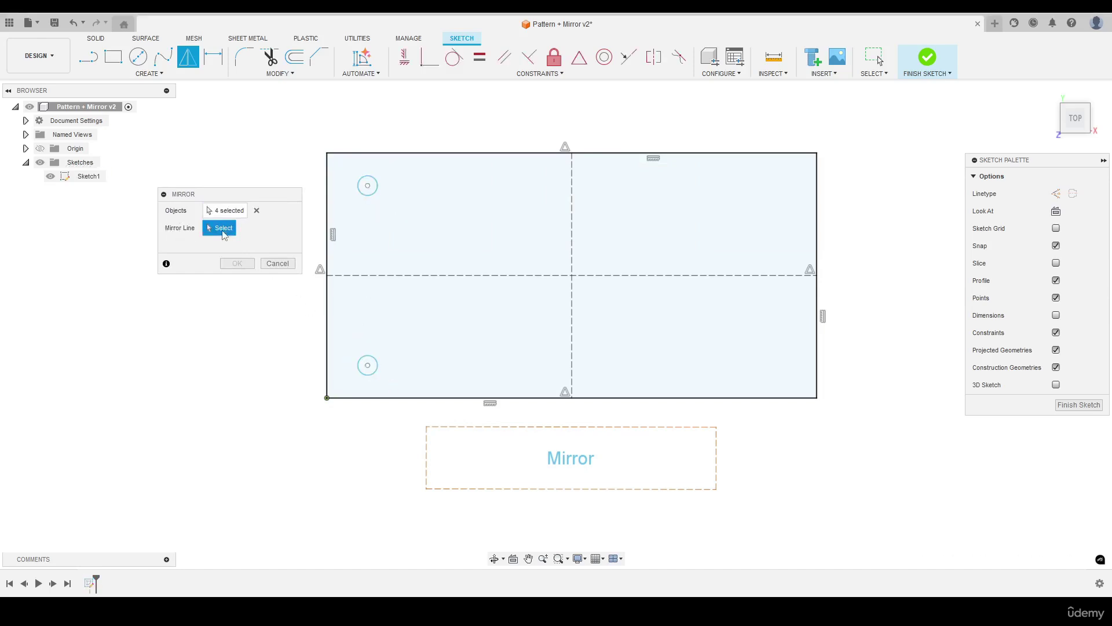
{"action": "left_click", "coordinate": [573, 234]}
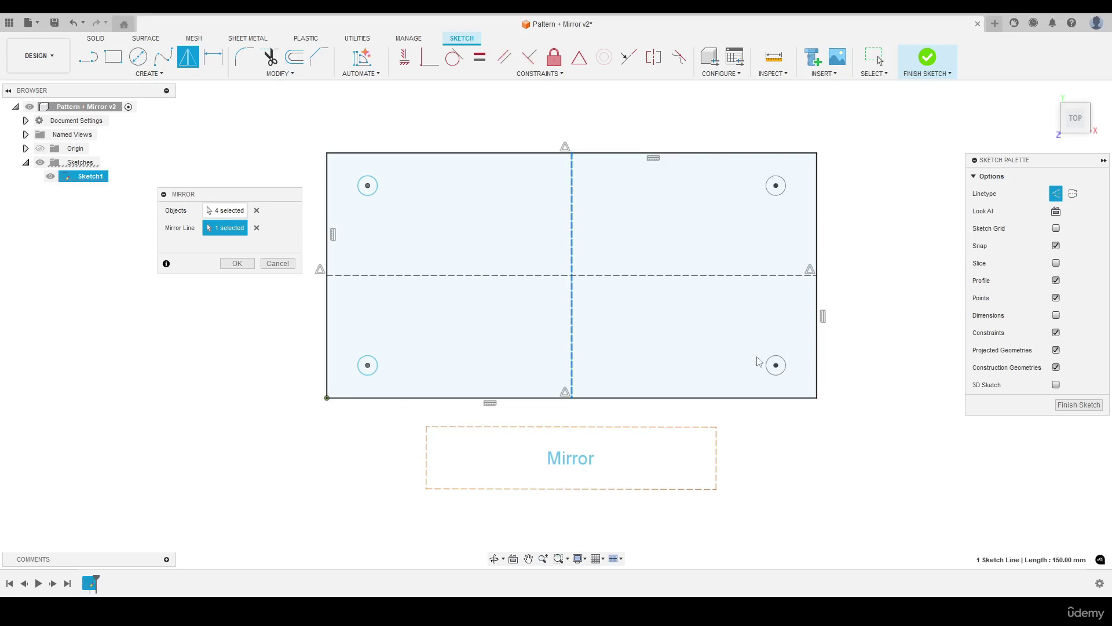
{"action": "left_click", "coordinate": [237, 265]}
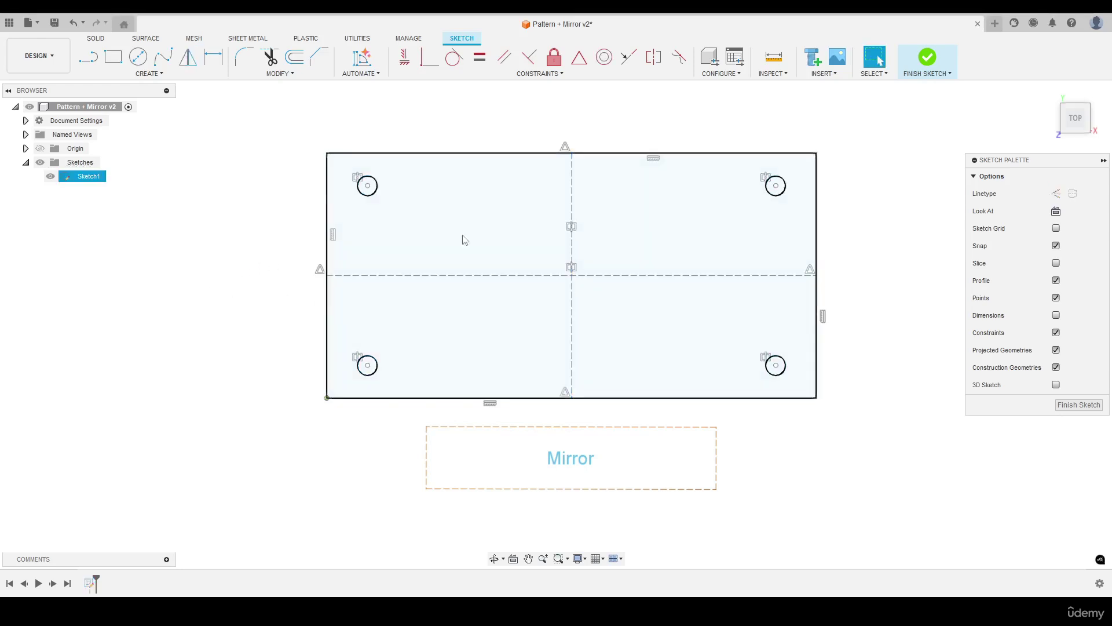
{"action": "left_click", "coordinate": [875, 246]}
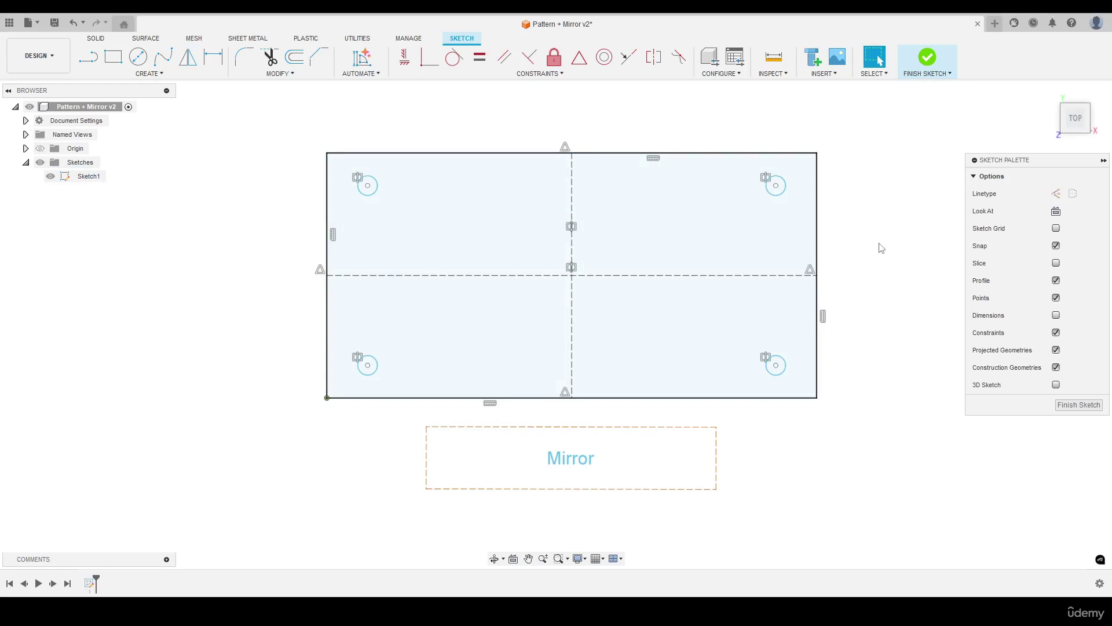
{"action": "scroll", "coordinate": [862, 265], "scroll_direction": "down", "scroll_amount": 10}
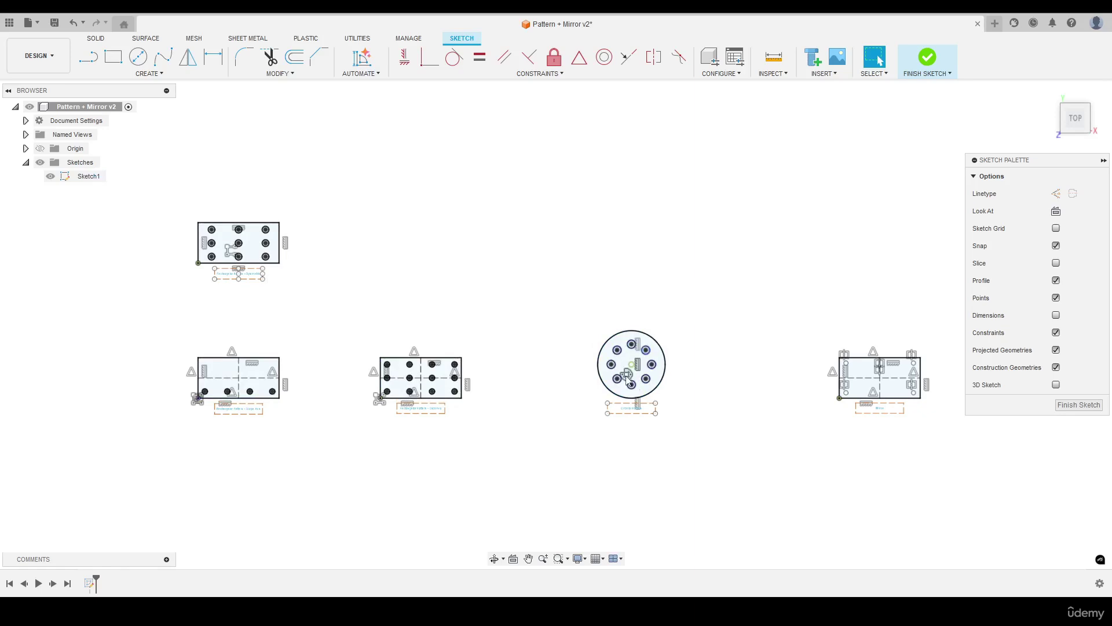
{"action": "scroll", "coordinate": [904, 377], "scroll_direction": "up", "scroll_amount": 5}
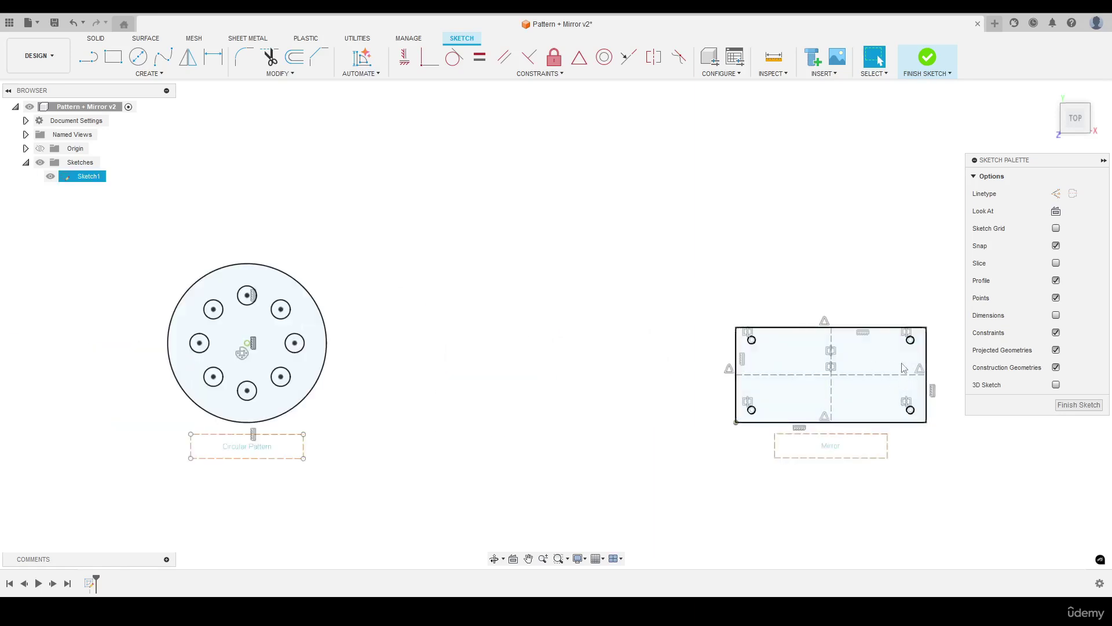
{"action": "scroll", "coordinate": [837, 355], "scroll_direction": "down", "scroll_amount": 5}
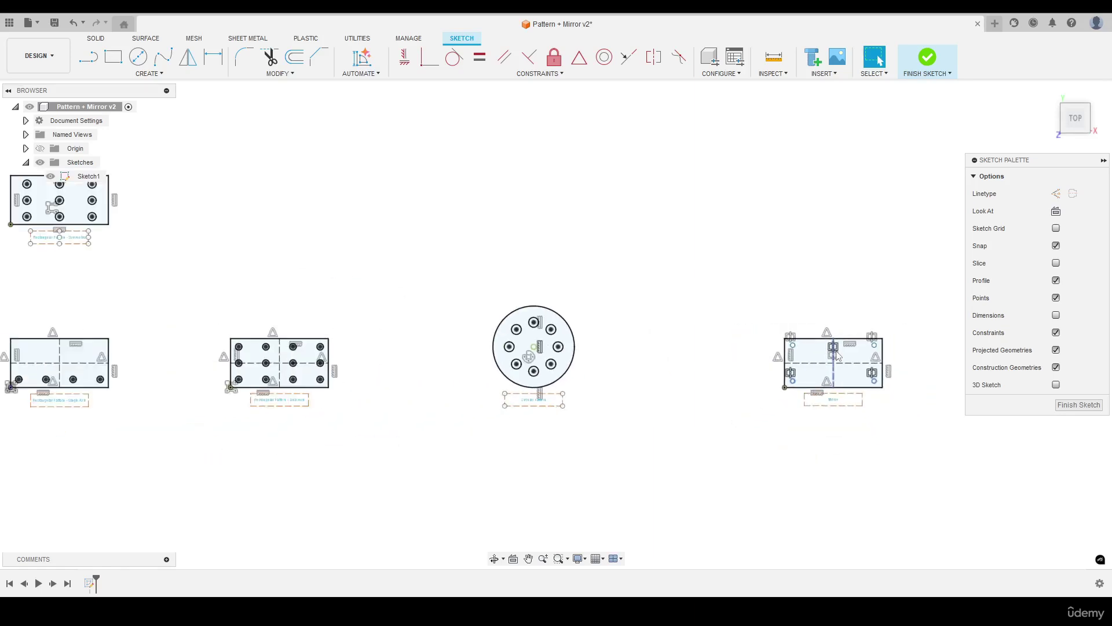
{"action": "key", "text": "F6"}
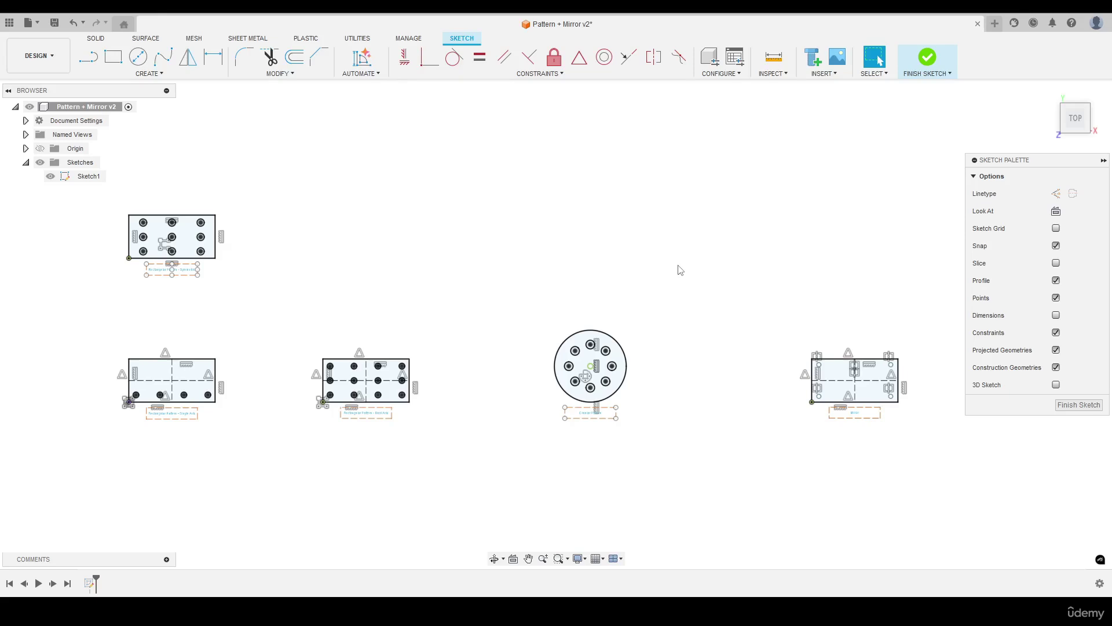